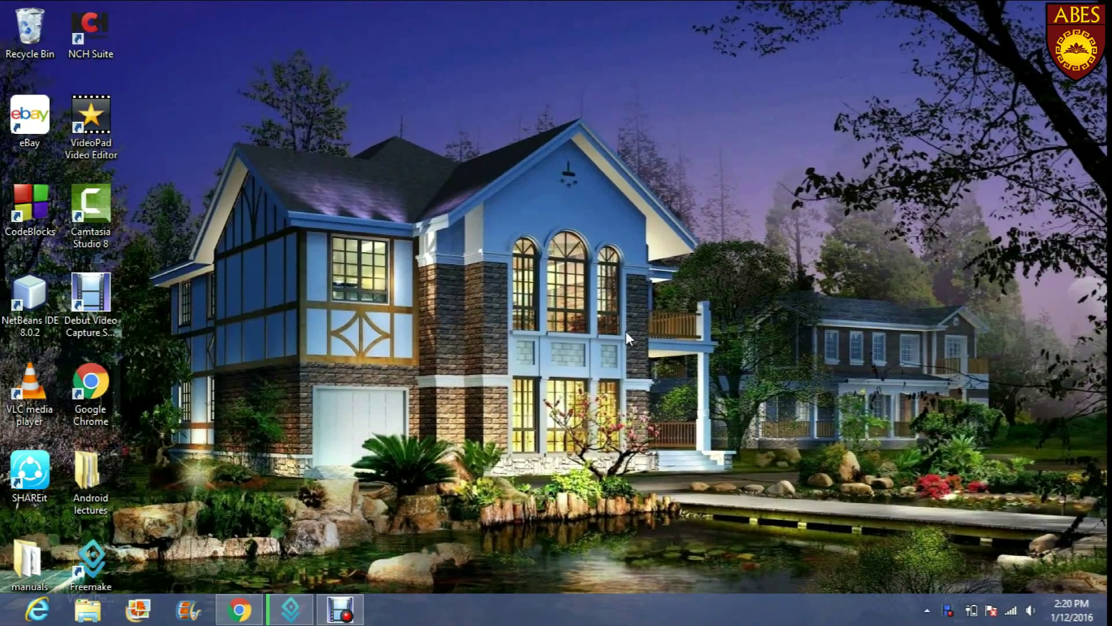
Bring up Chrome and run a Google search for 'java jdk'
left_click(243, 609)
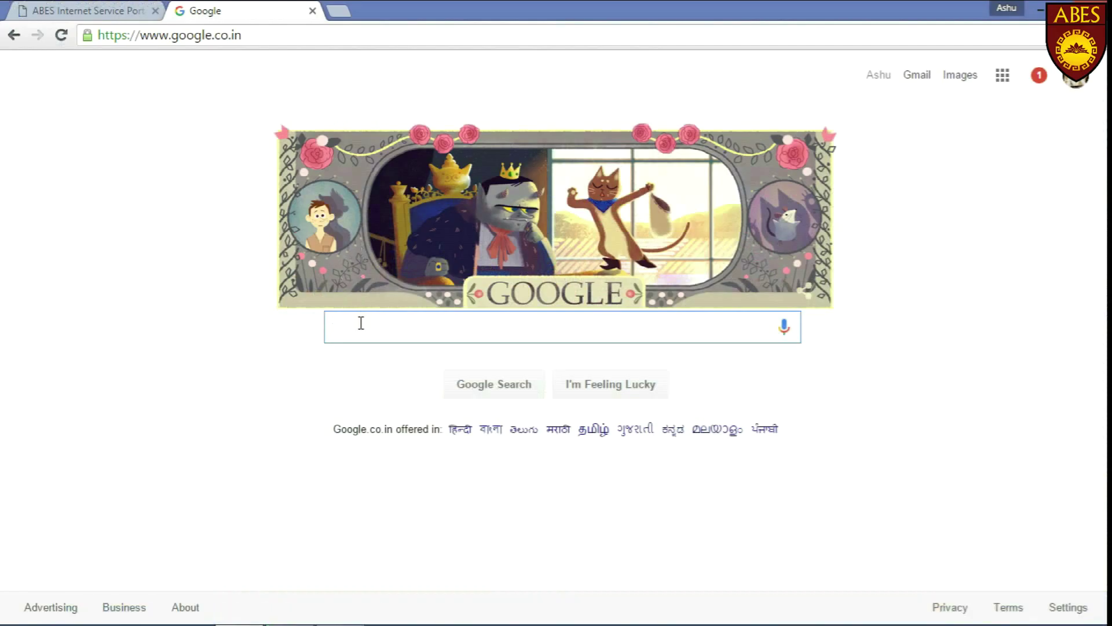
type("java")
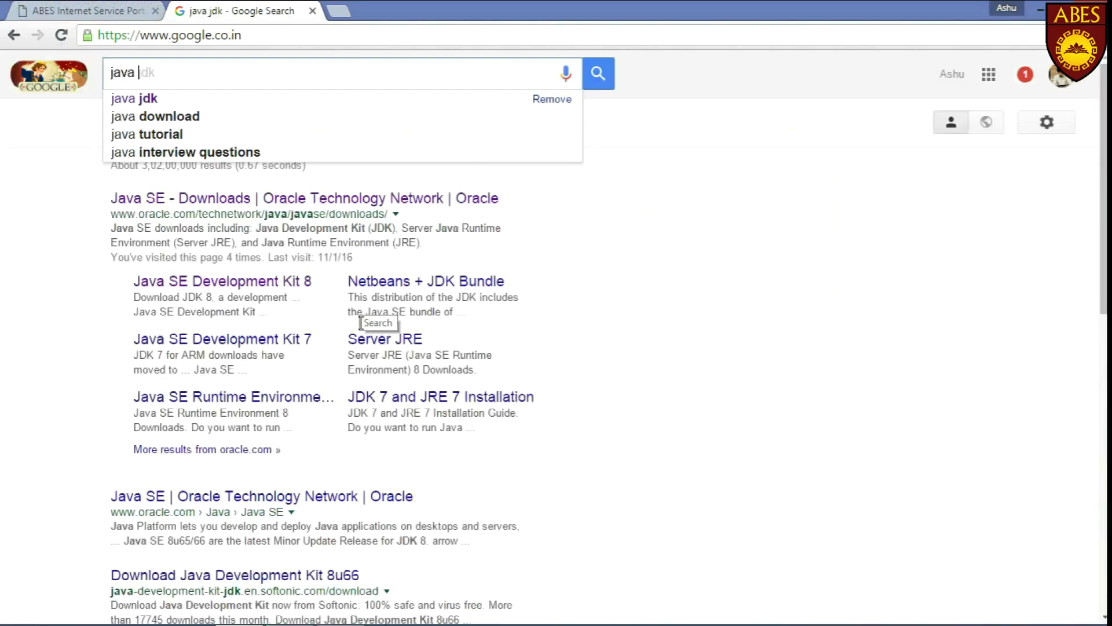
key("Down")
key("Return")
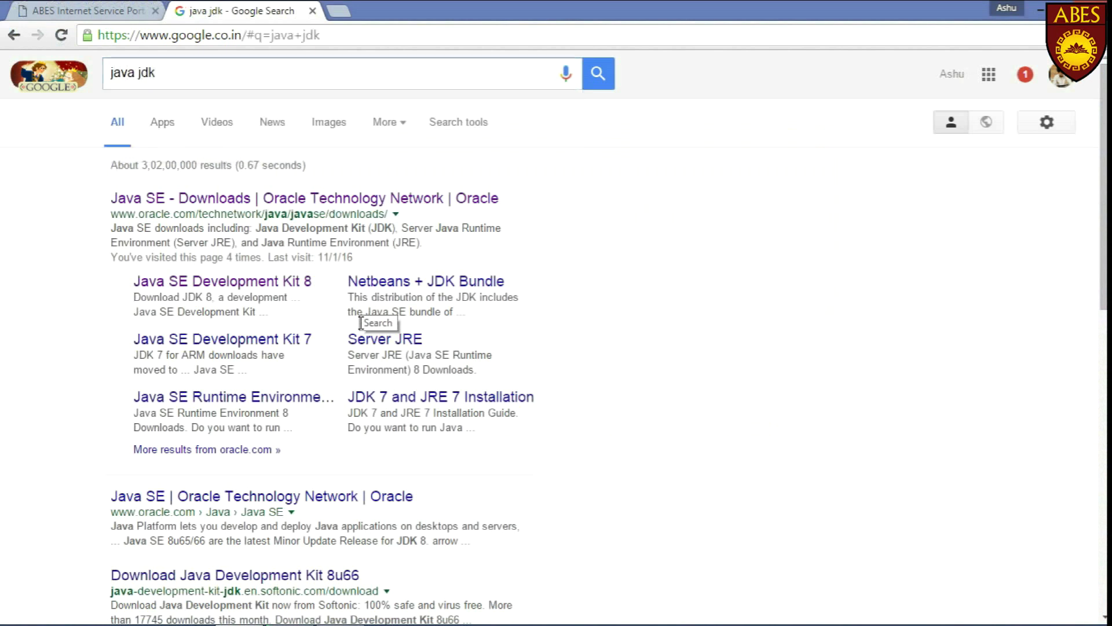
Go from the Oracle Java SE Downloads result to the JDK 8u65 download table and look over its rows
left_click(145, 210)
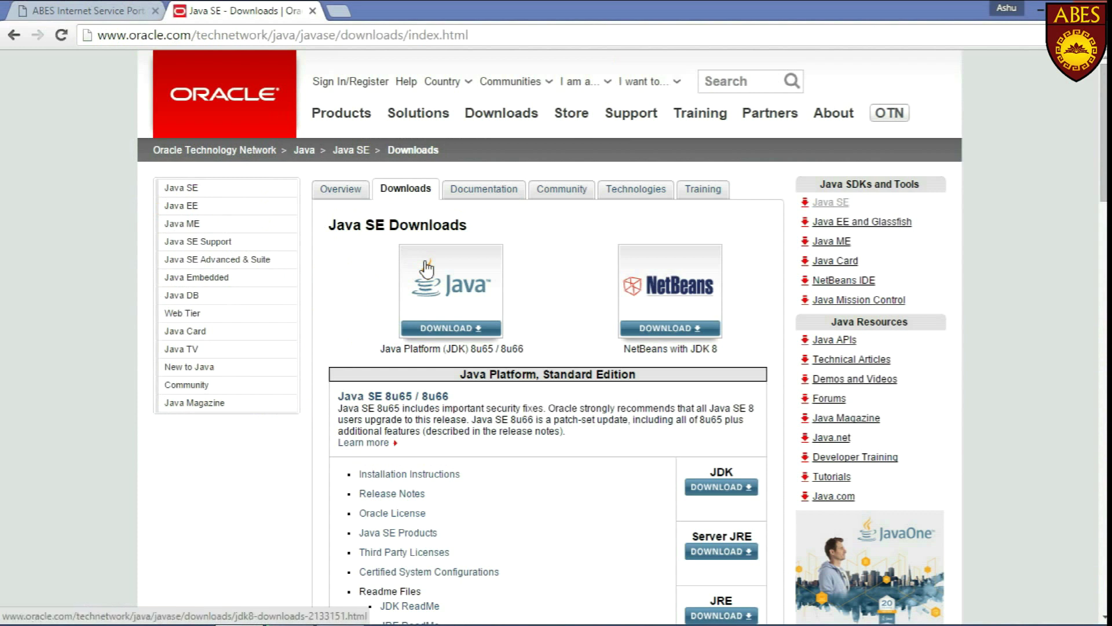
left_click(429, 279)
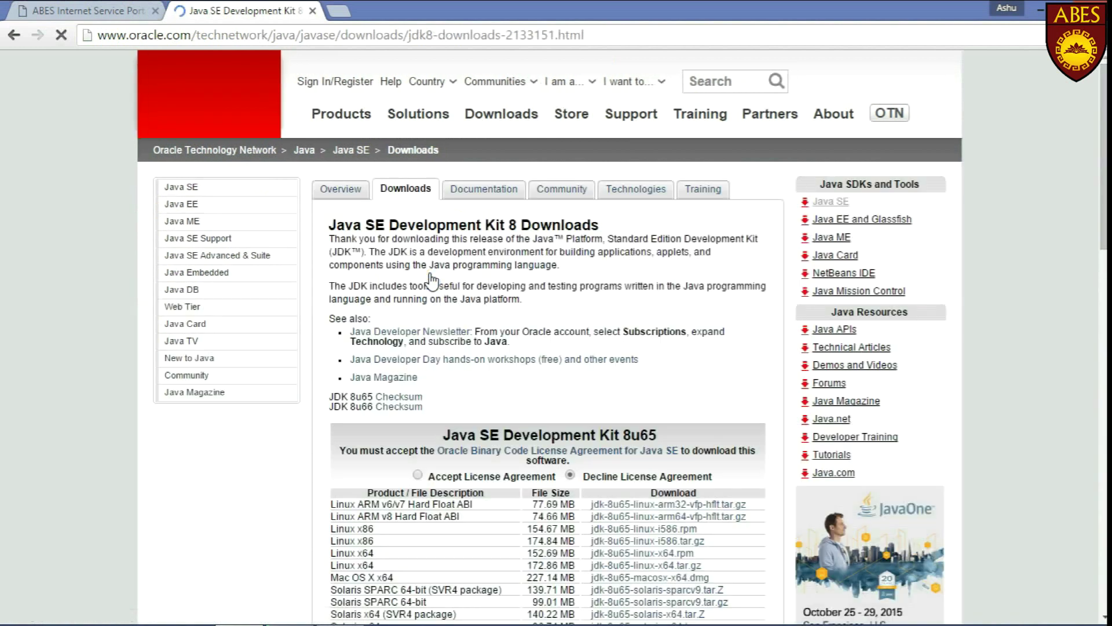
scroll(430, 278, "down", 2)
scroll(430, 278, "down", 1)
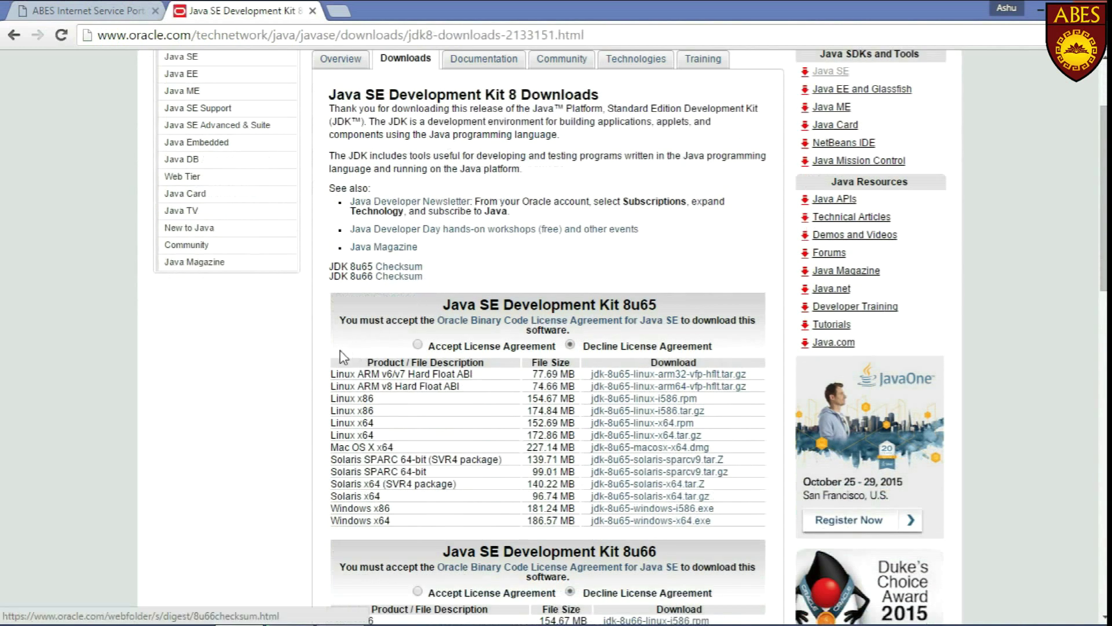
left_click_drag(330, 364, 387, 520)
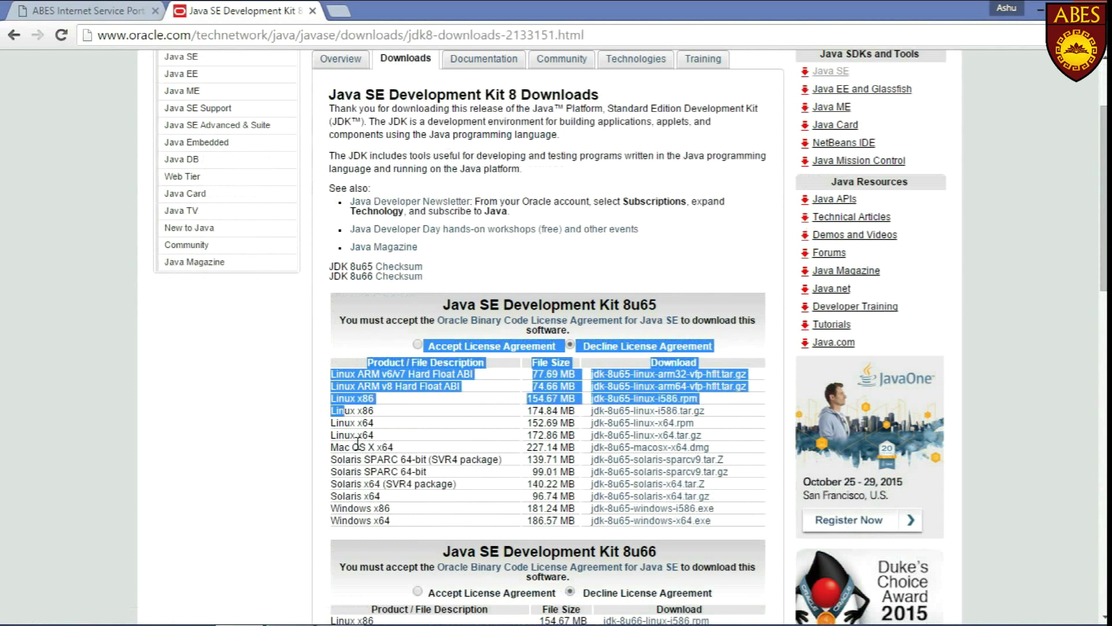
left_click(328, 496)
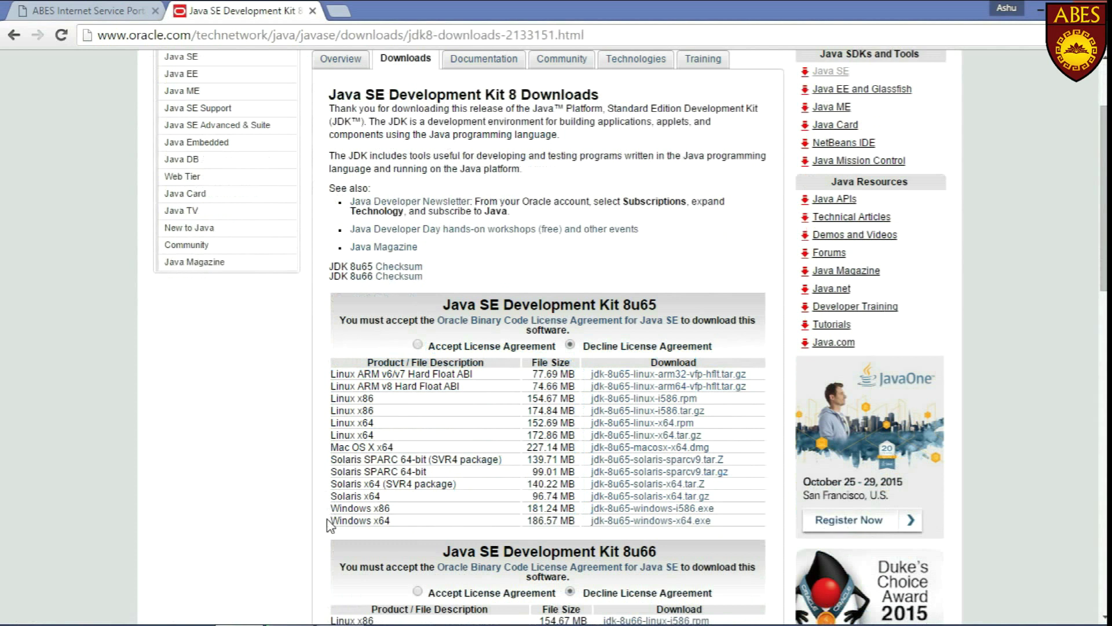
mouse_move(331, 525)
left_mouse_down()
mouse_move(385, 524)
mouse_move(333, 523)
left_mouse_up()
Accept the JDK 8u65 license and start downloading jdk-8u65-windows-x64.exe
left_click(386, 536)
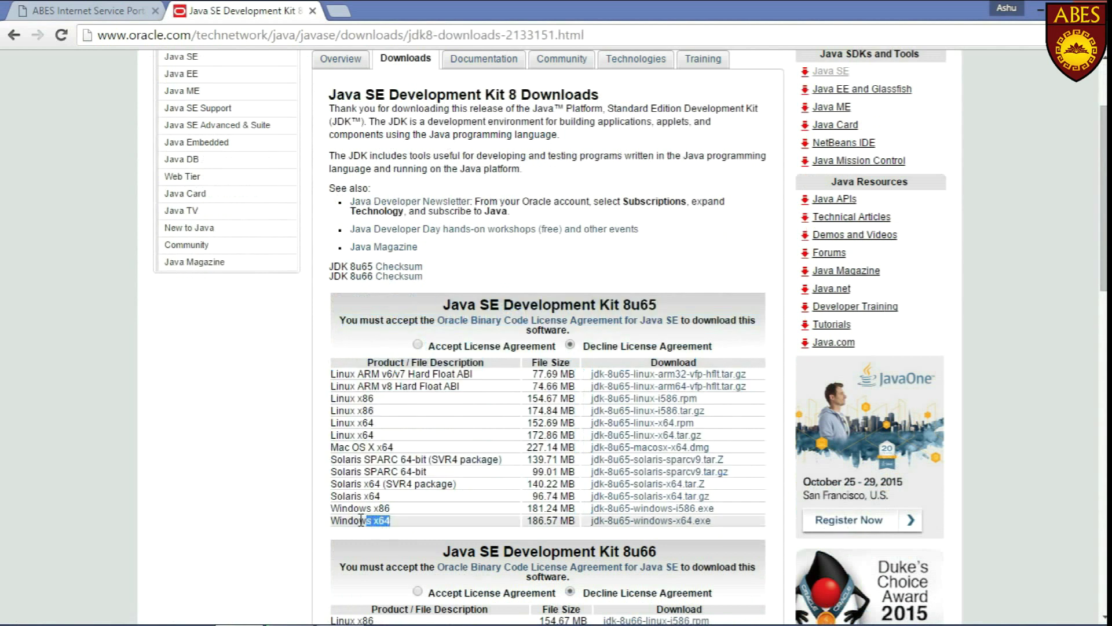
left_click(330, 521)
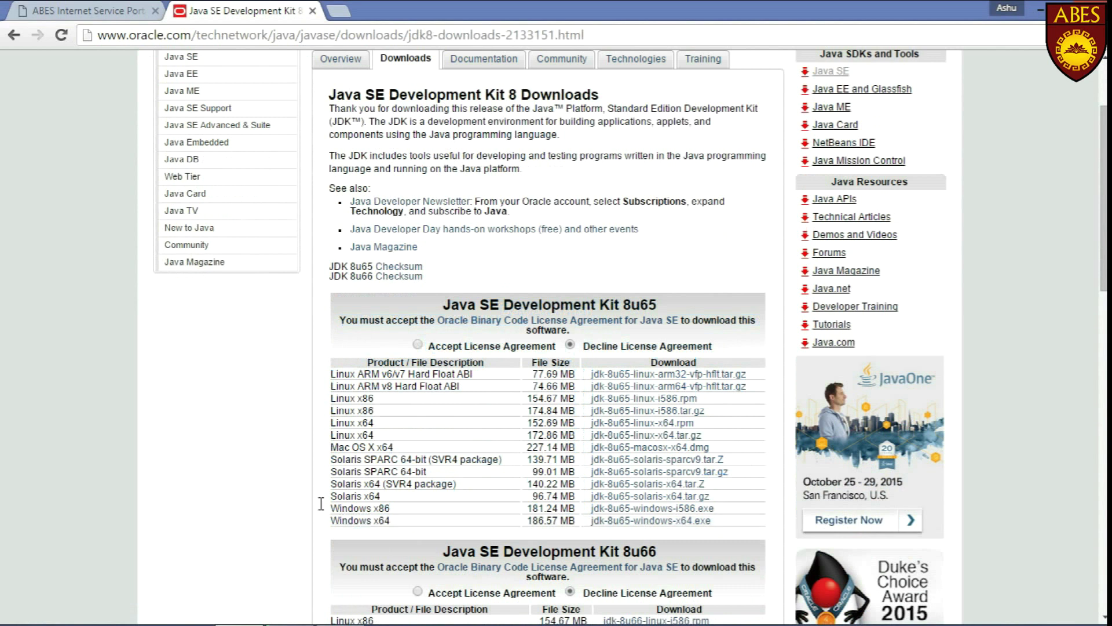
left_click(419, 346)
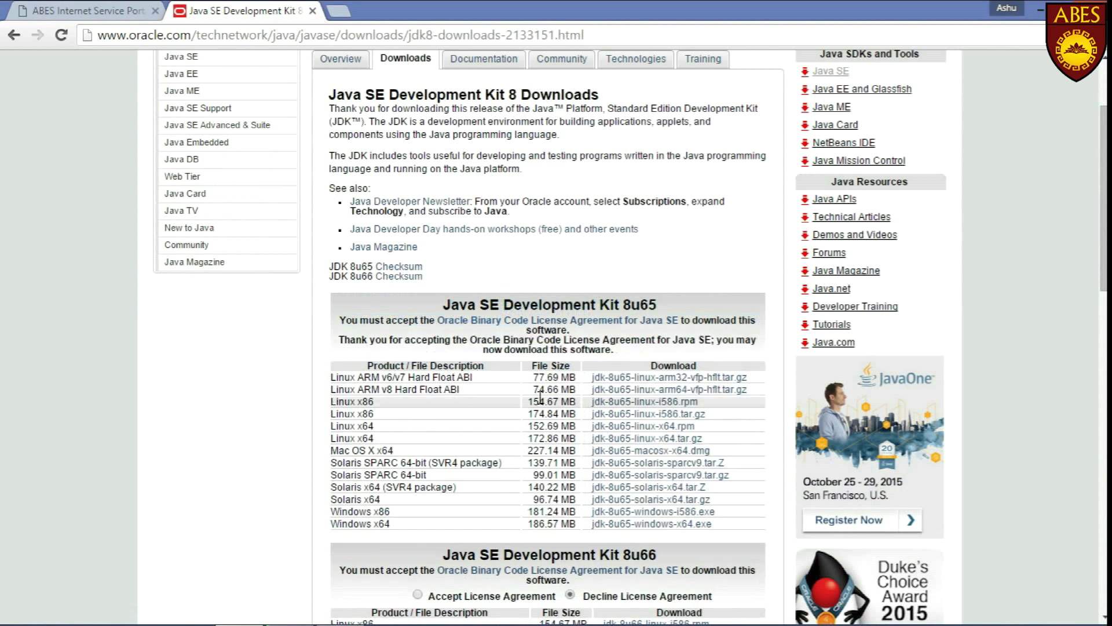
left_click(612, 528)
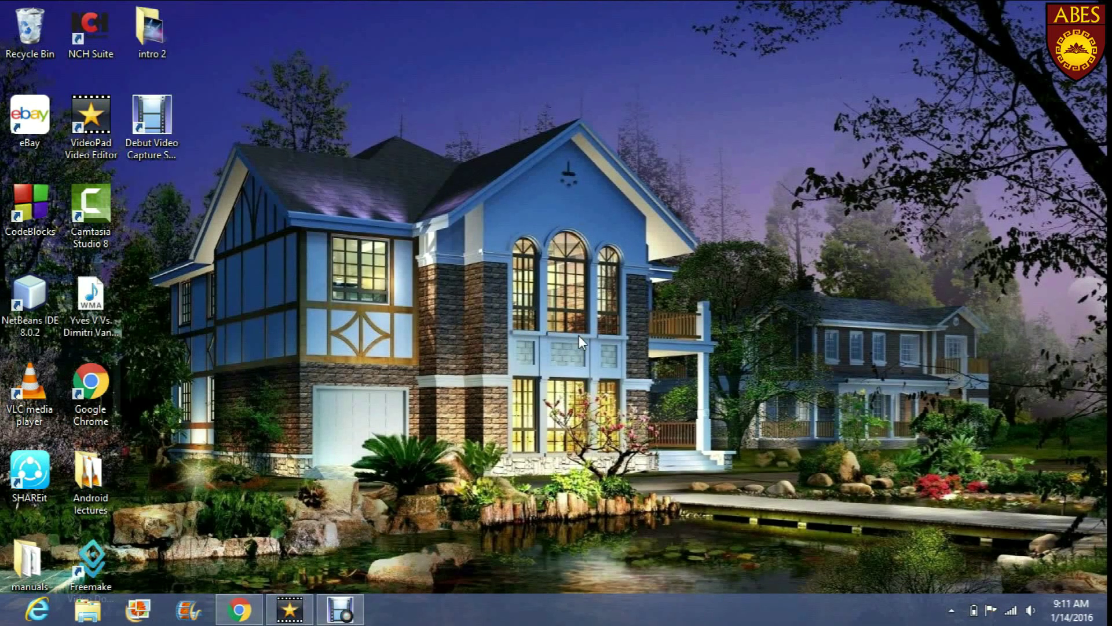
Browse in File Explorer to C:\Program Files\Java and select the jdk1.8.0_45 folder
key("super+e")
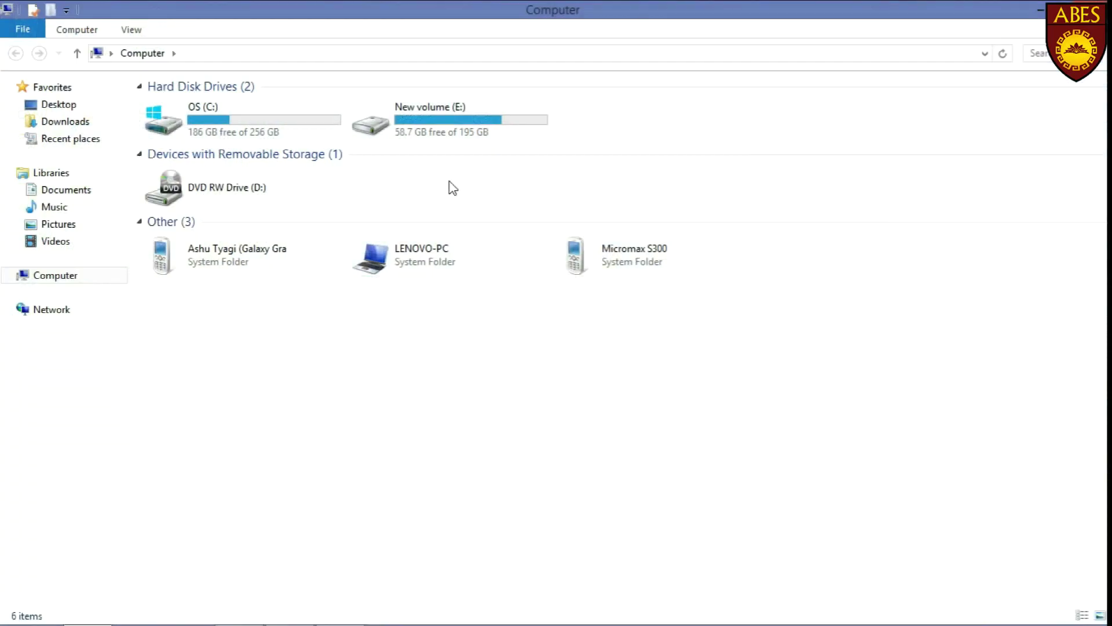
double_click(278, 137)
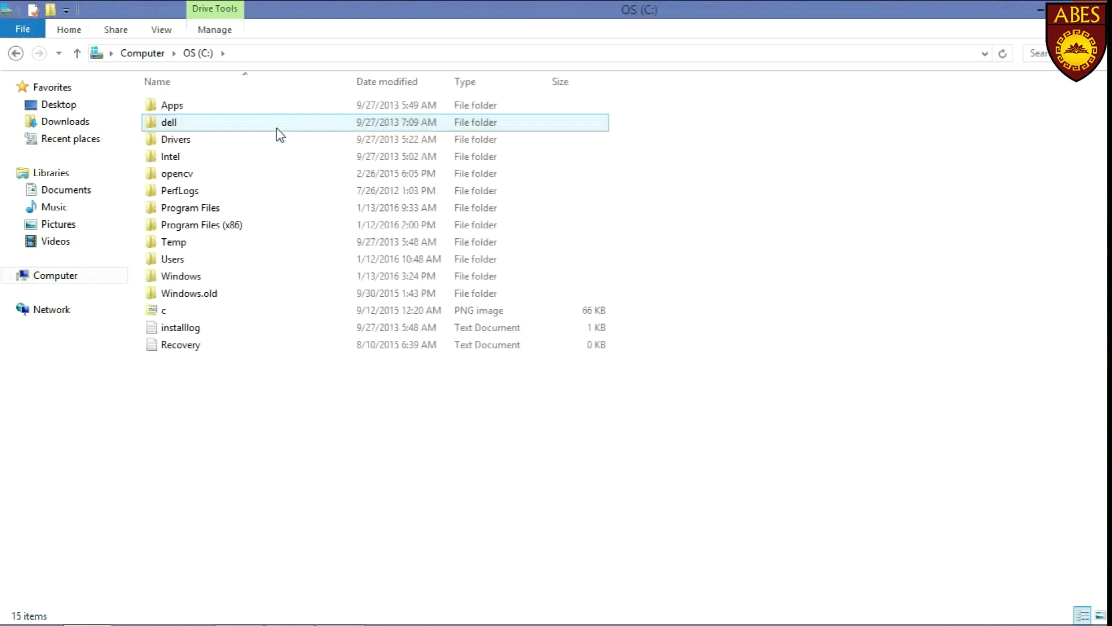
left_click(262, 202)
double_click(262, 206)
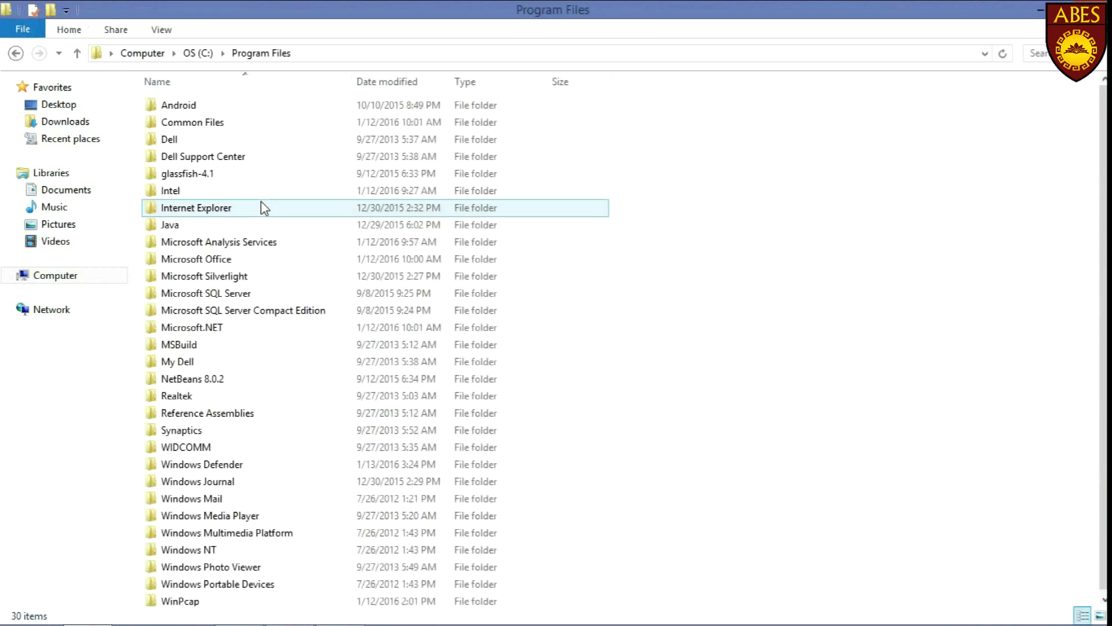
left_click(243, 228)
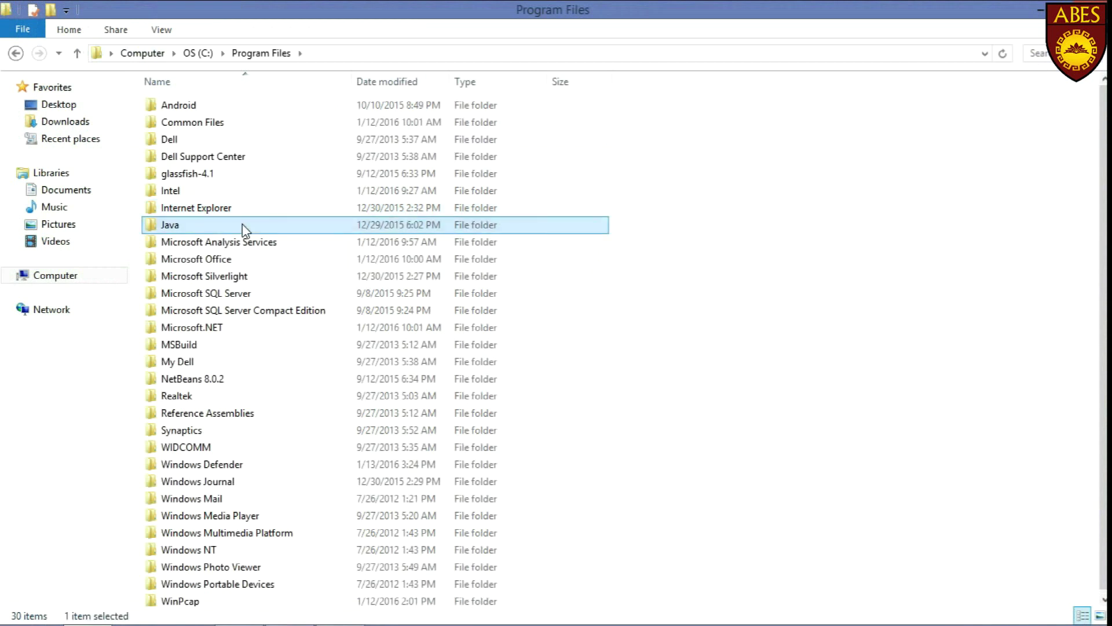
double_click(243, 228)
left_click(218, 115)
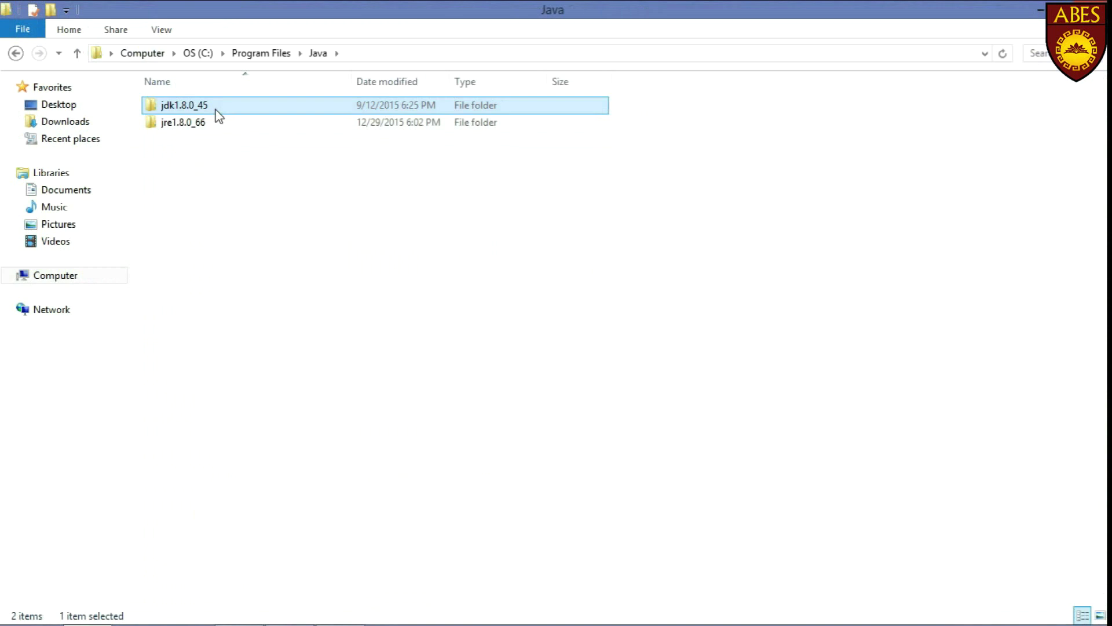
Enter jdk1.8.0_45\bin and copy its full folder path from the address bar
key("ctrl+a")
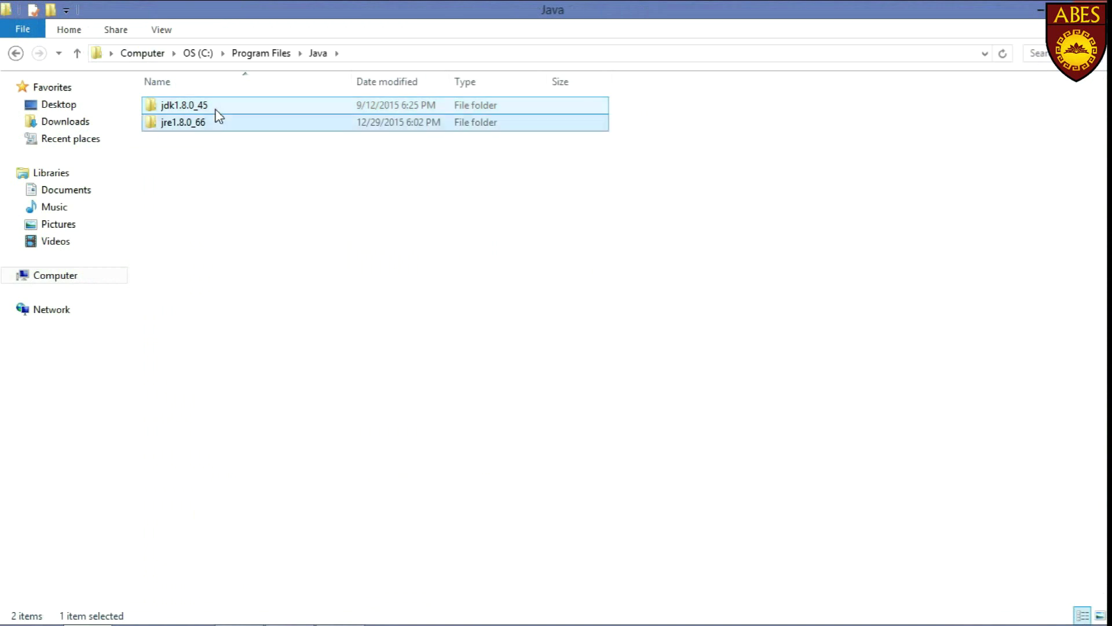
mouse_move(217, 118)
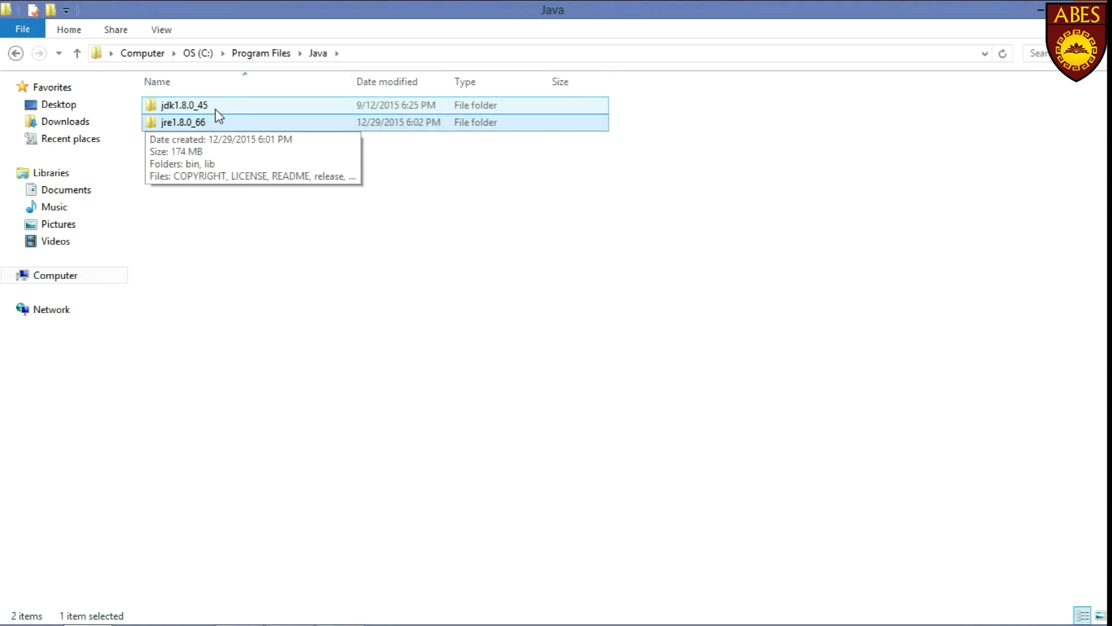
double_click(216, 111)
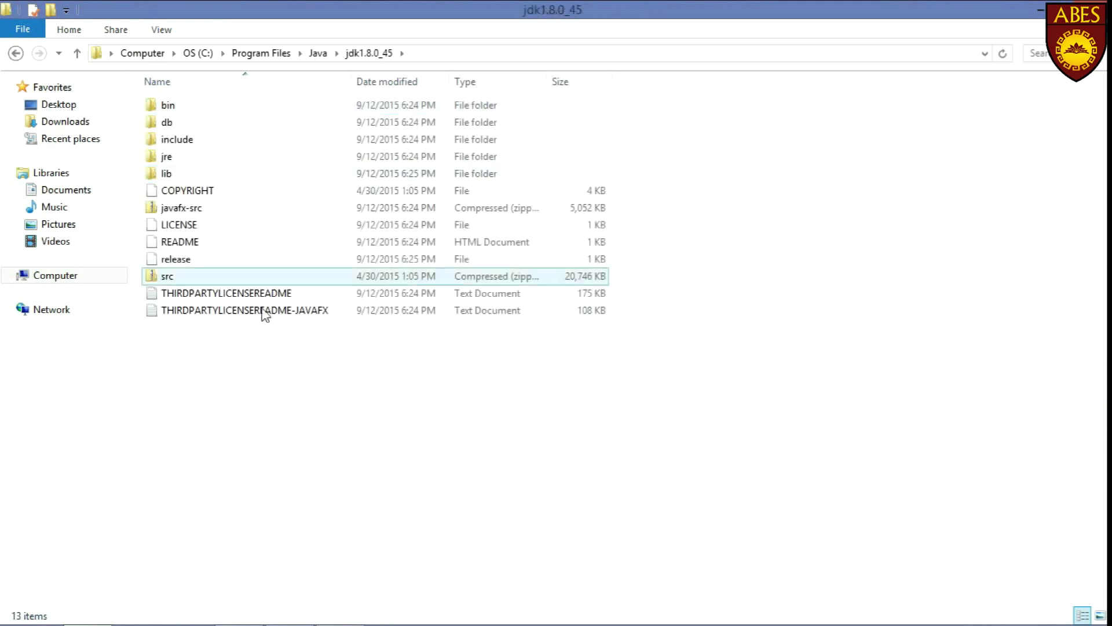
double_click(262, 115)
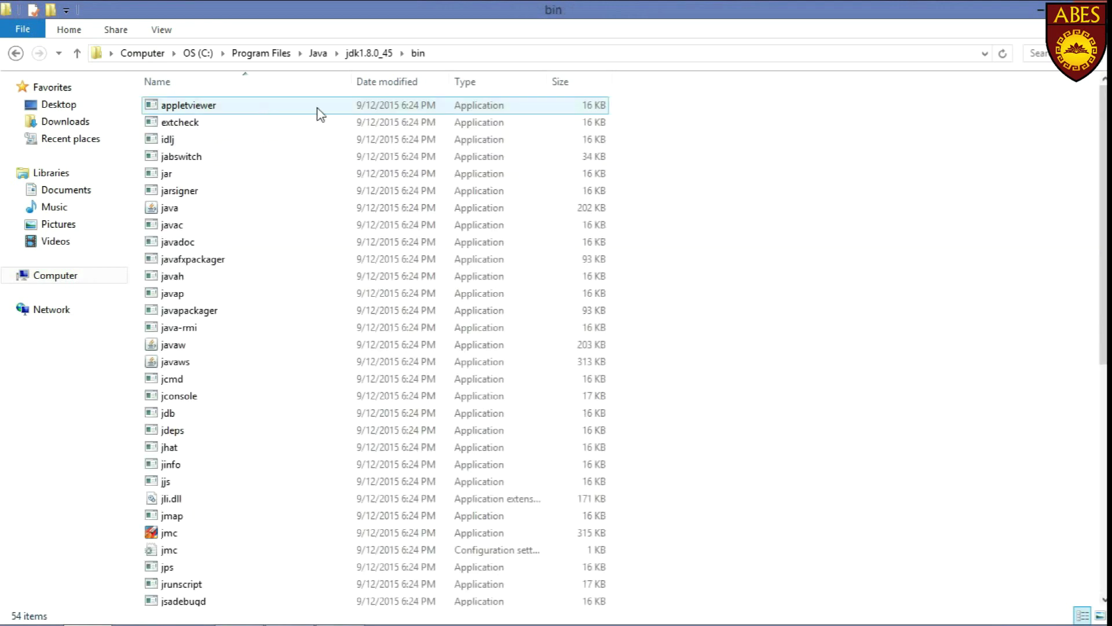
left_click(454, 60)
right_click(454, 59)
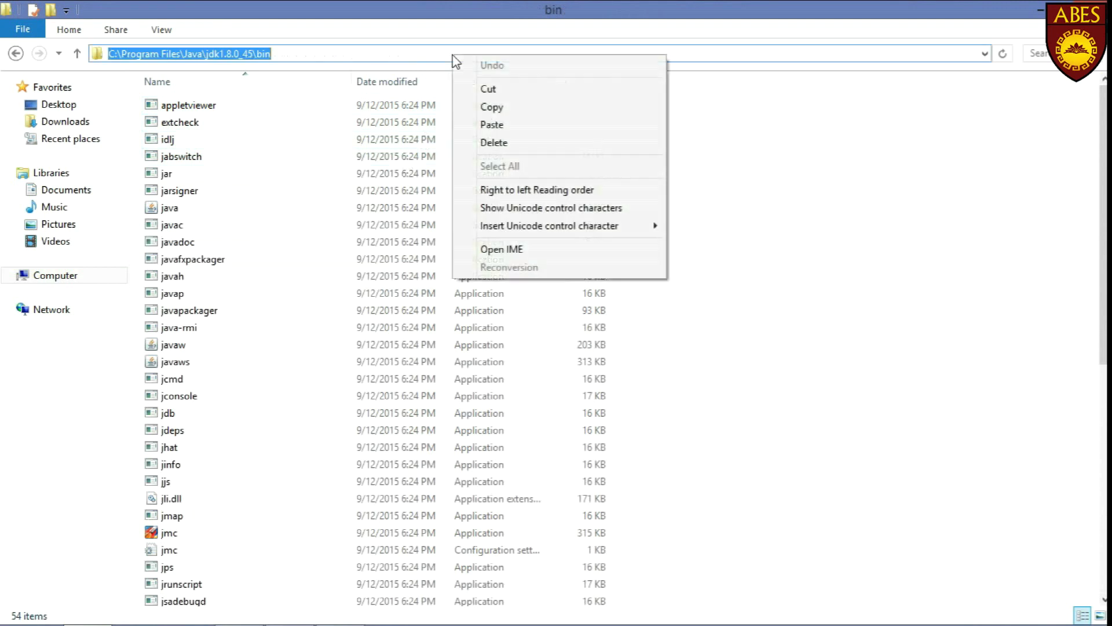
left_click(478, 109)
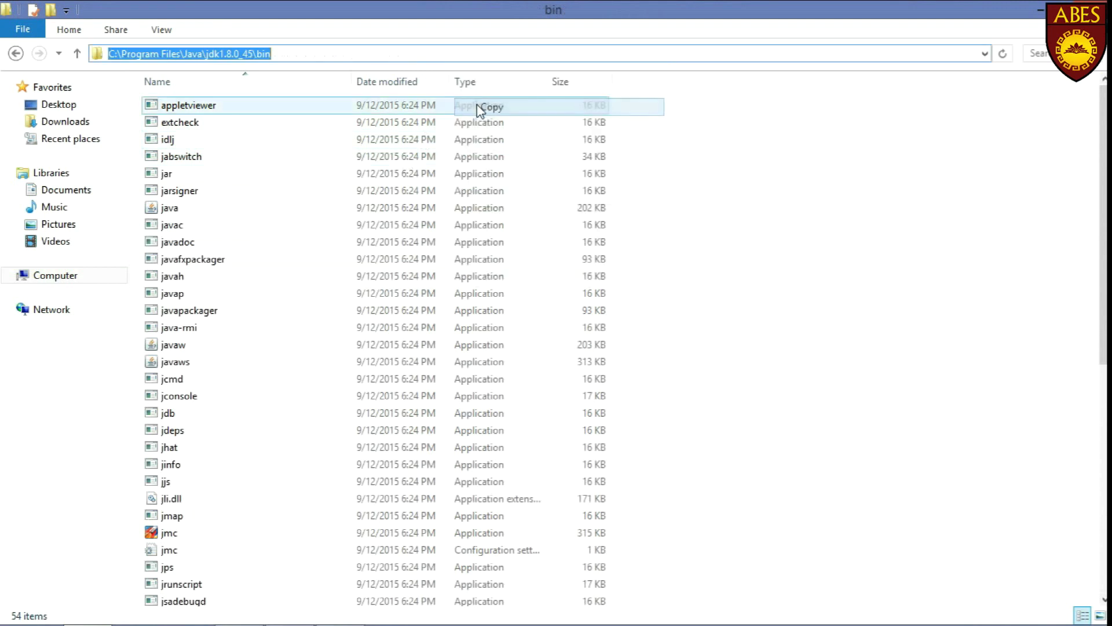
Reach the Environment Variables list via Computer's system properties and advanced settings
left_click(87, 288)
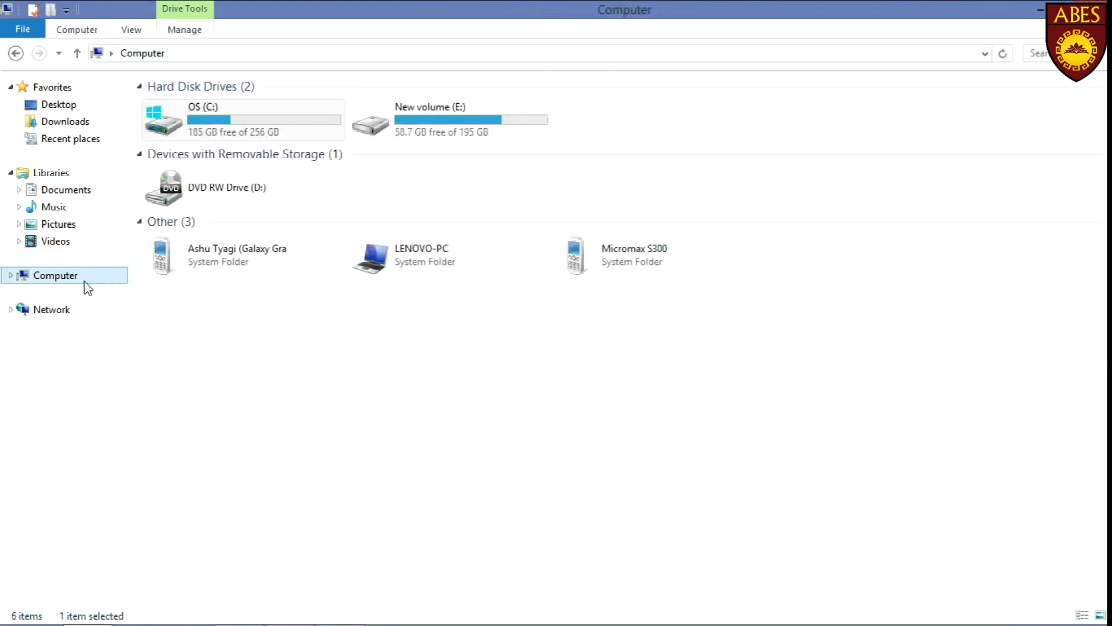
right_click(87, 288)
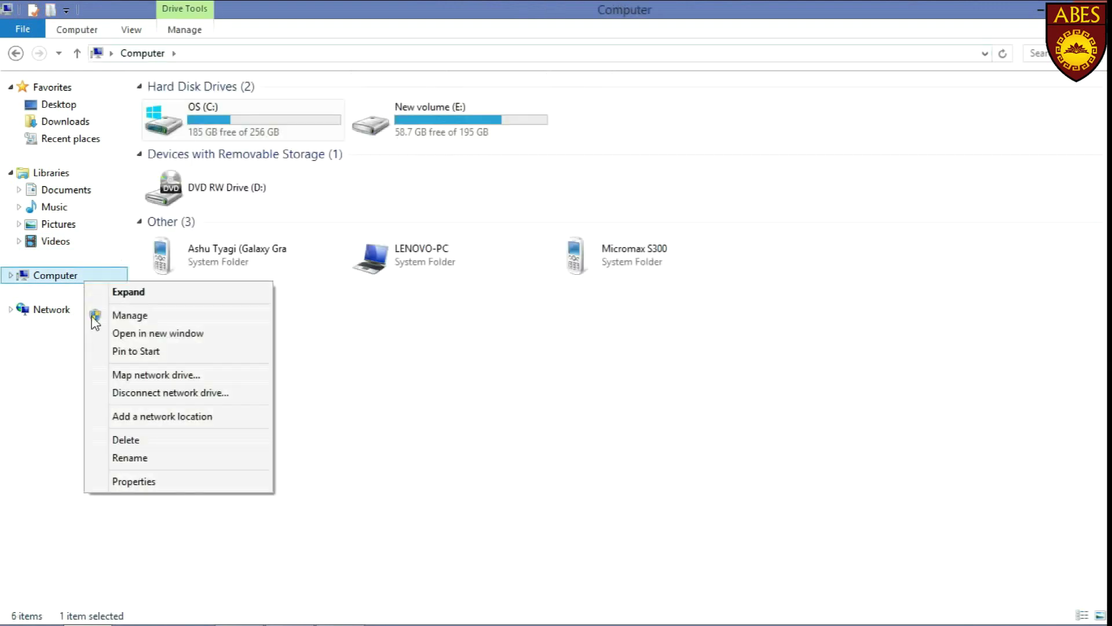
left_click(122, 484)
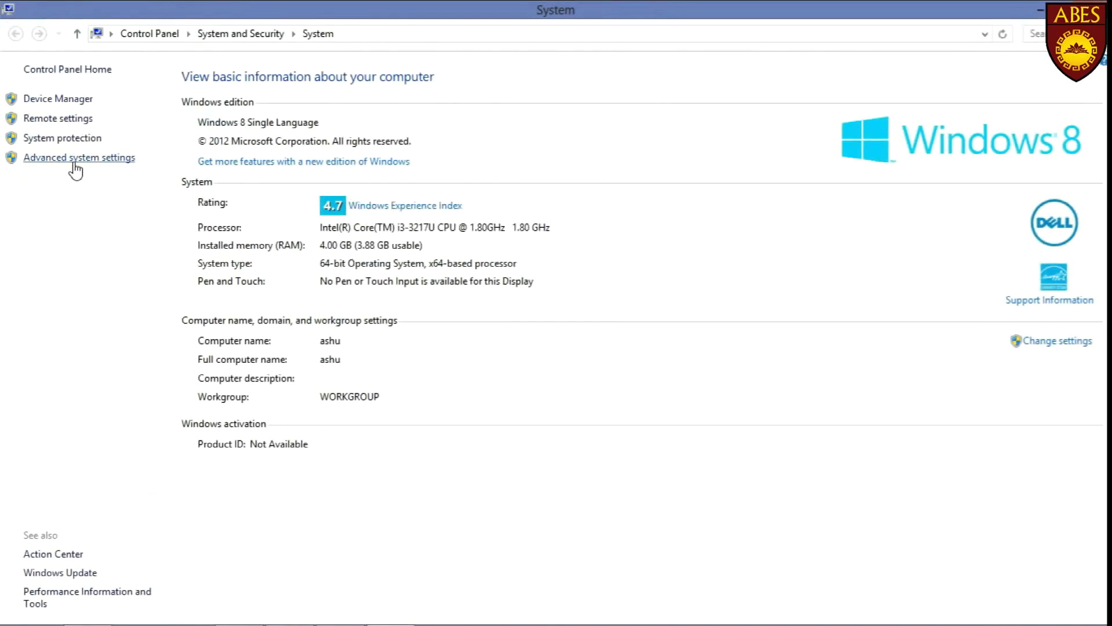
left_click(76, 170)
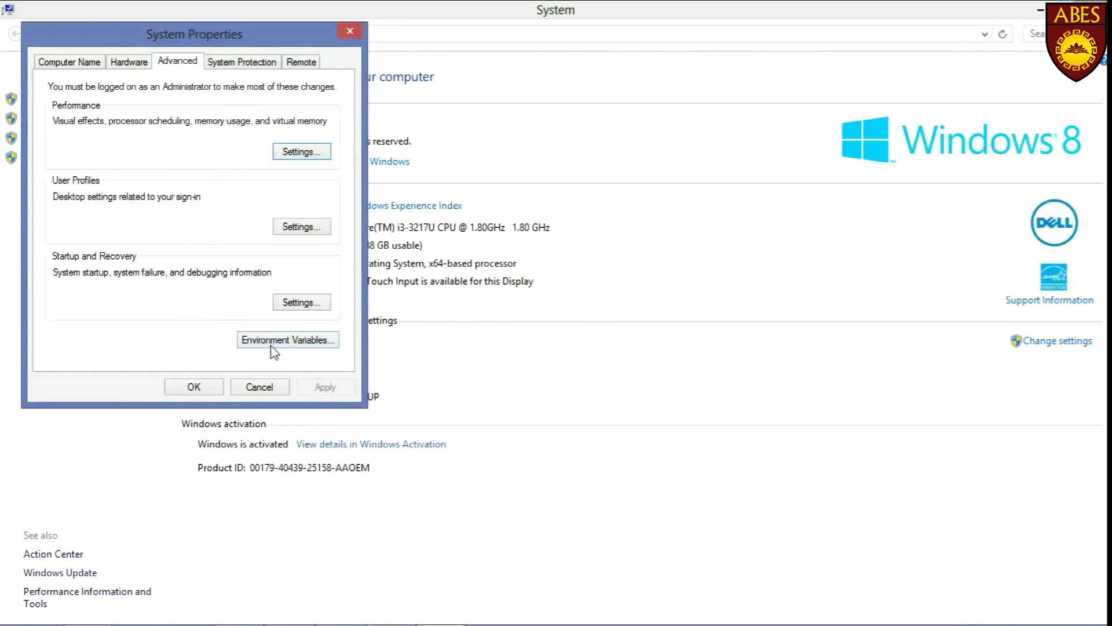
left_click(274, 349)
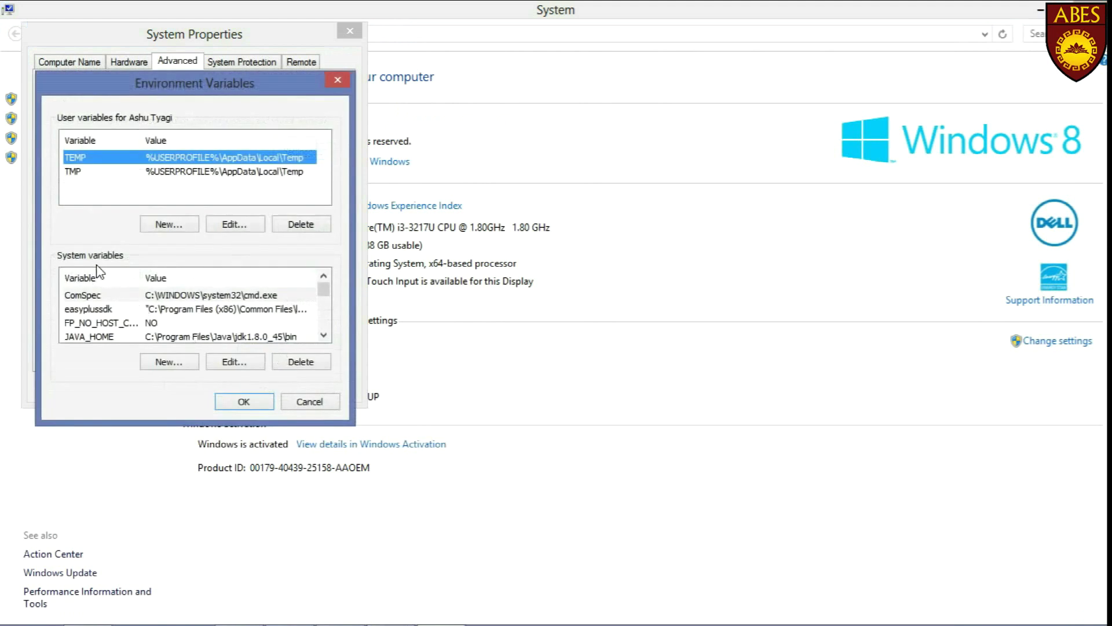
Create system variable JAVA_HOME with the pasted value C:\Program Files\Java\jdk1.8.0_45\bin
left_click(130, 337)
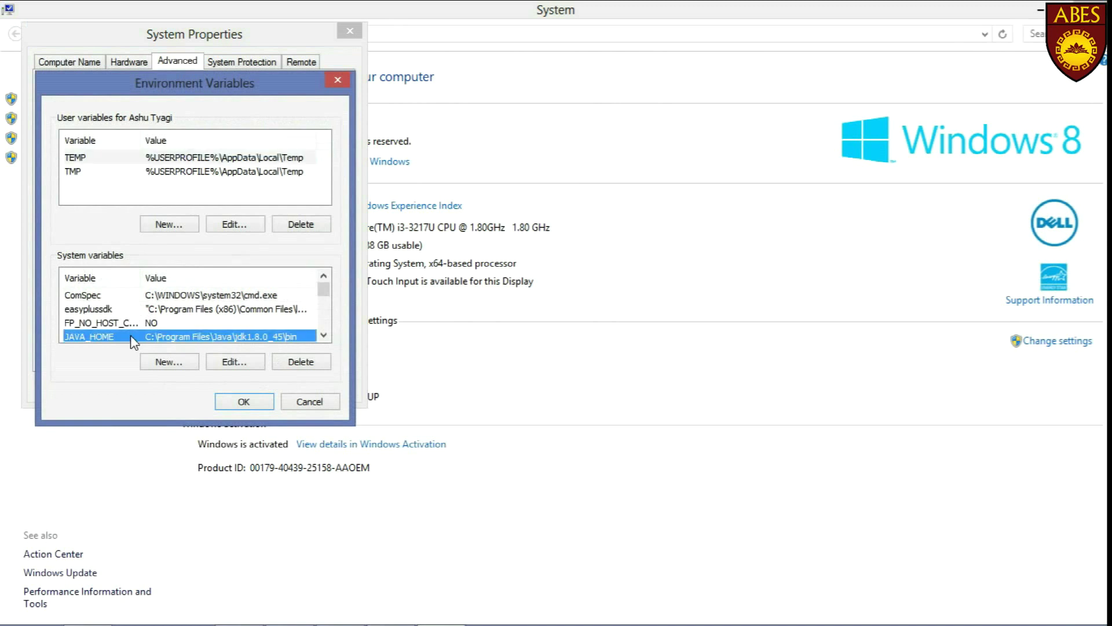
left_click(156, 361)
type("JAVA_HOM")
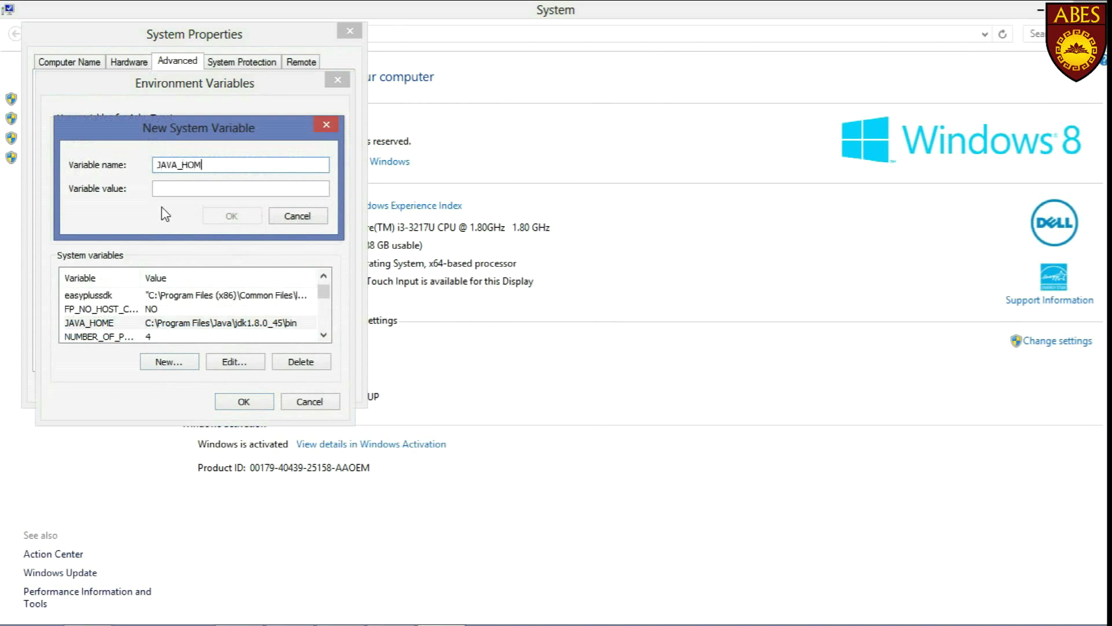
type("E")
left_click(178, 189)
right_click(178, 188)
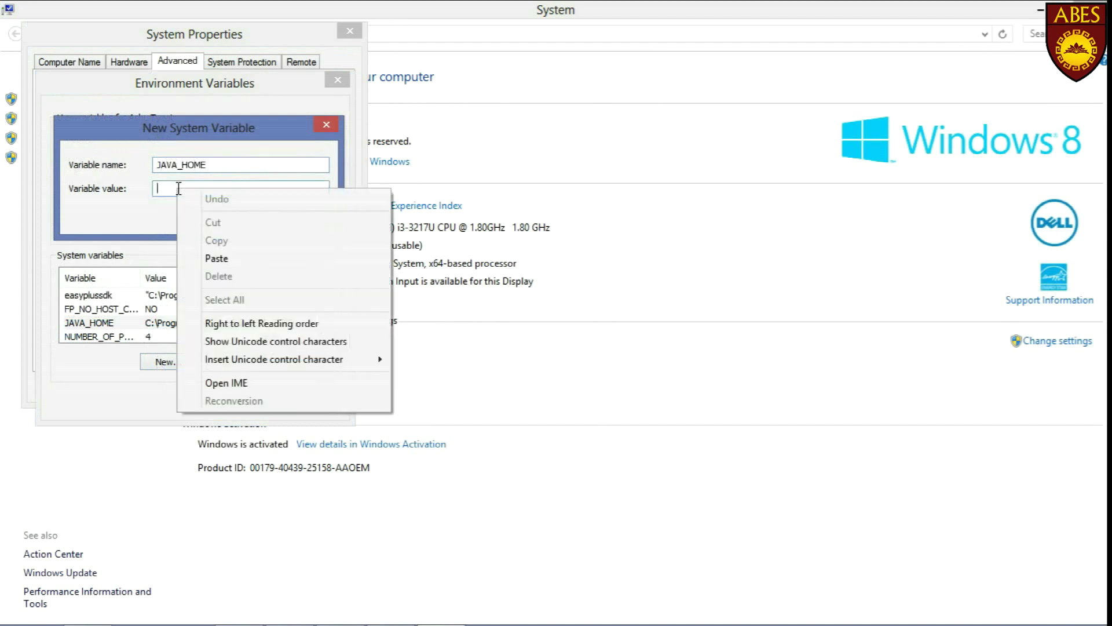
left_click(207, 259)
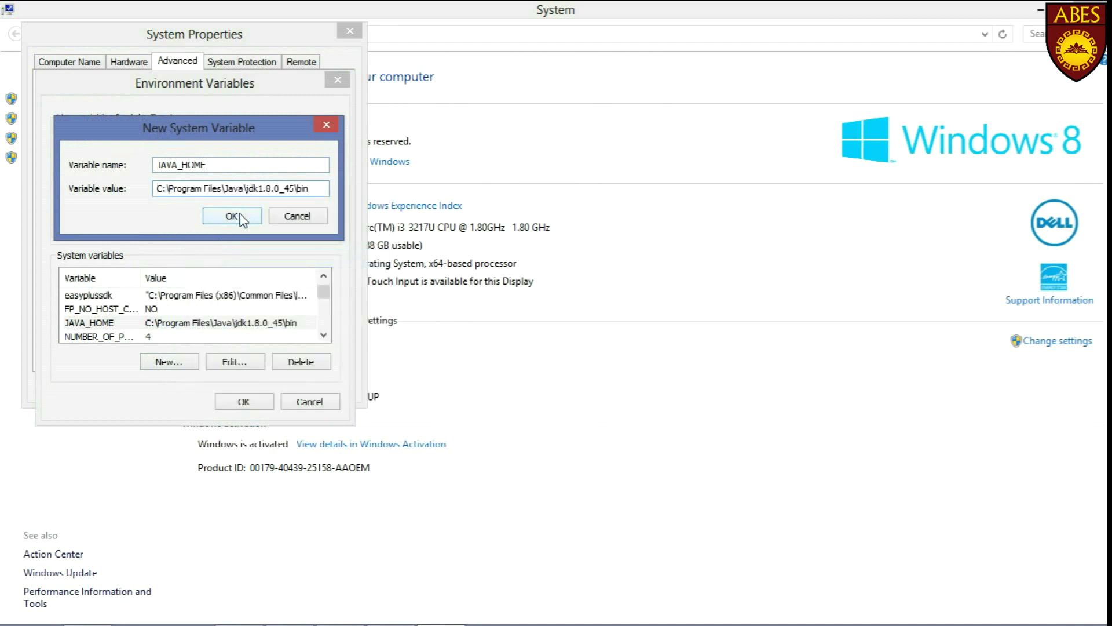
left_click(284, 222)
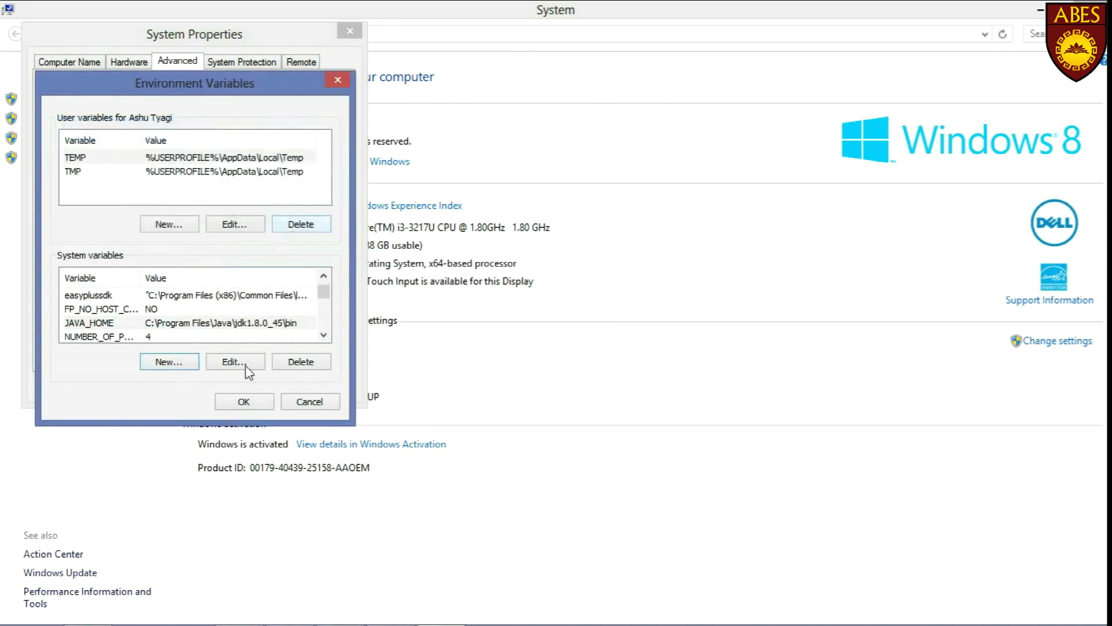
Save the environment variable changes and close System Properties
left_click(246, 407)
left_click(210, 390)
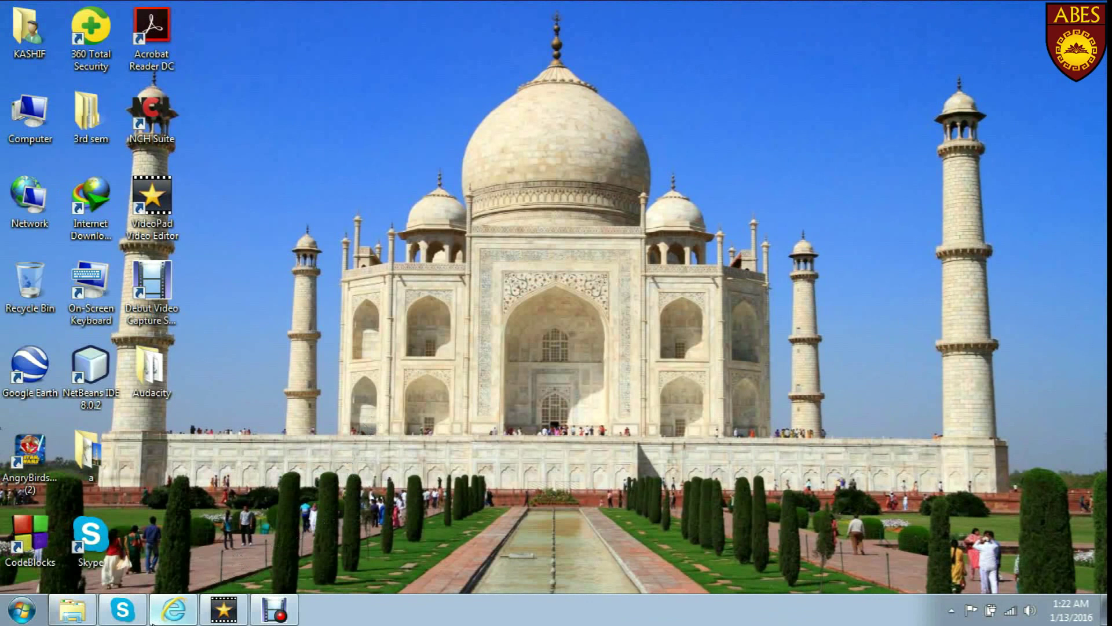
Run a Google search for 'android studio' and highlight the Android Studio Overview result's address
left_click(173, 608)
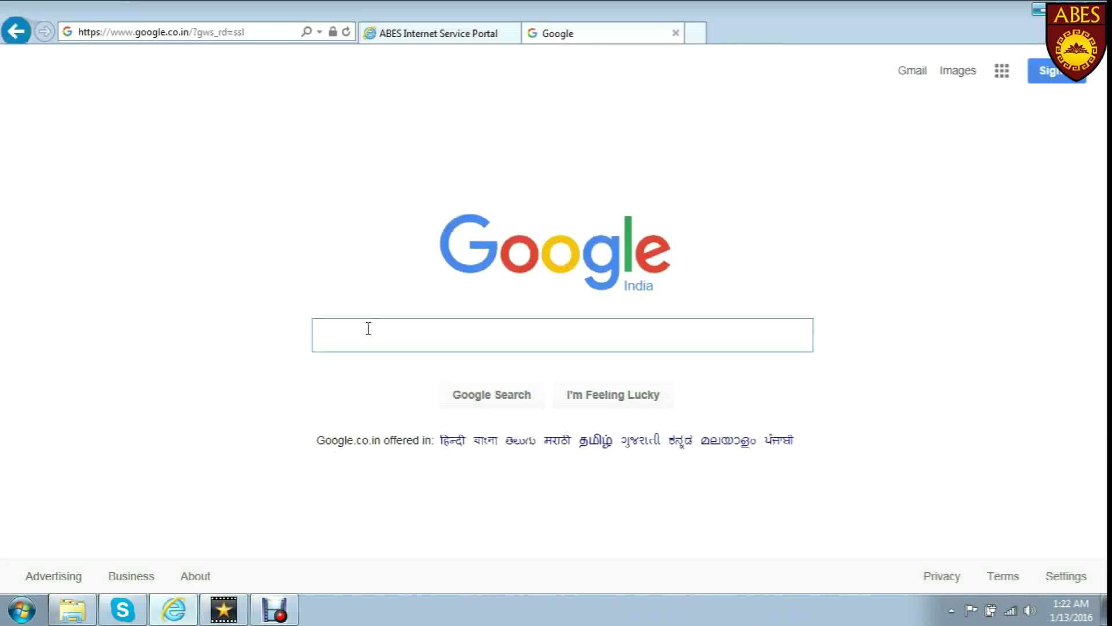
type("andro")
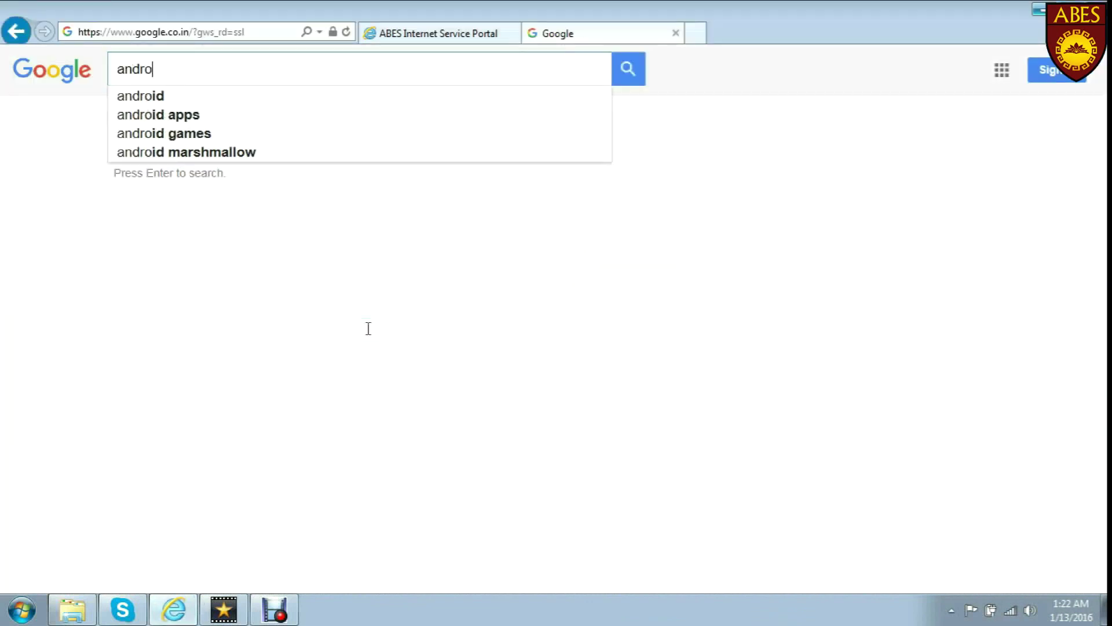
type("id studio")
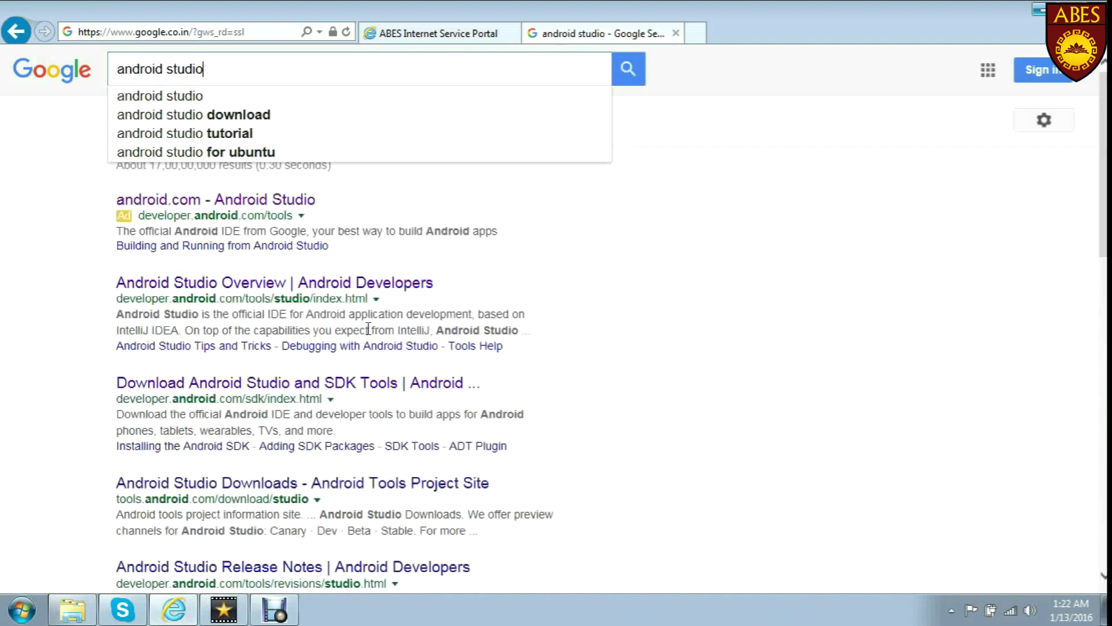
key("Return")
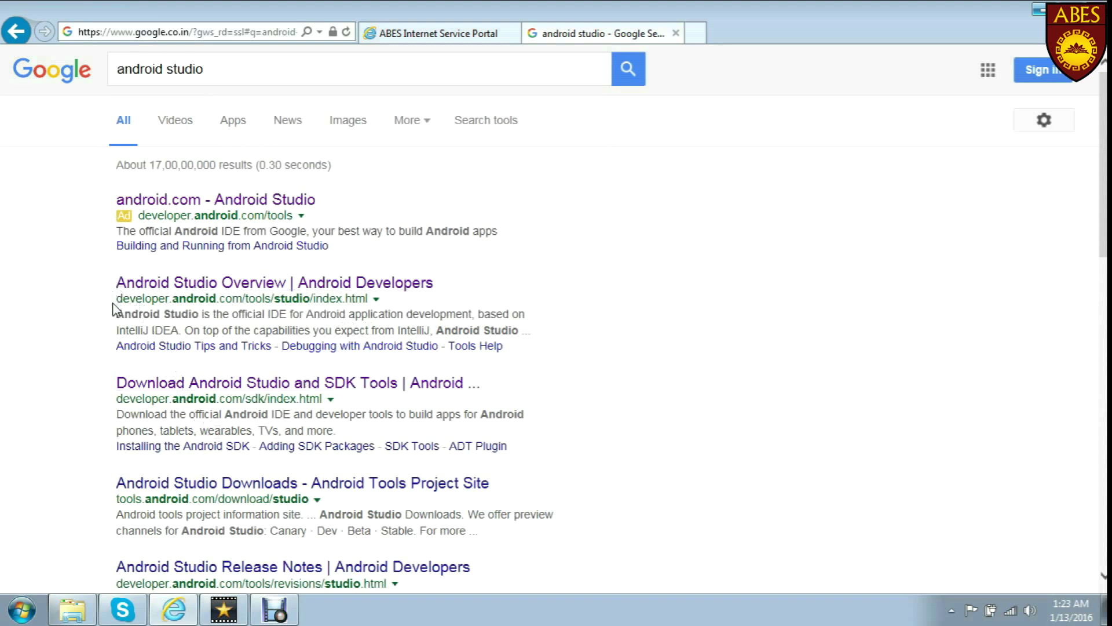
left_click_drag(117, 300, 338, 303)
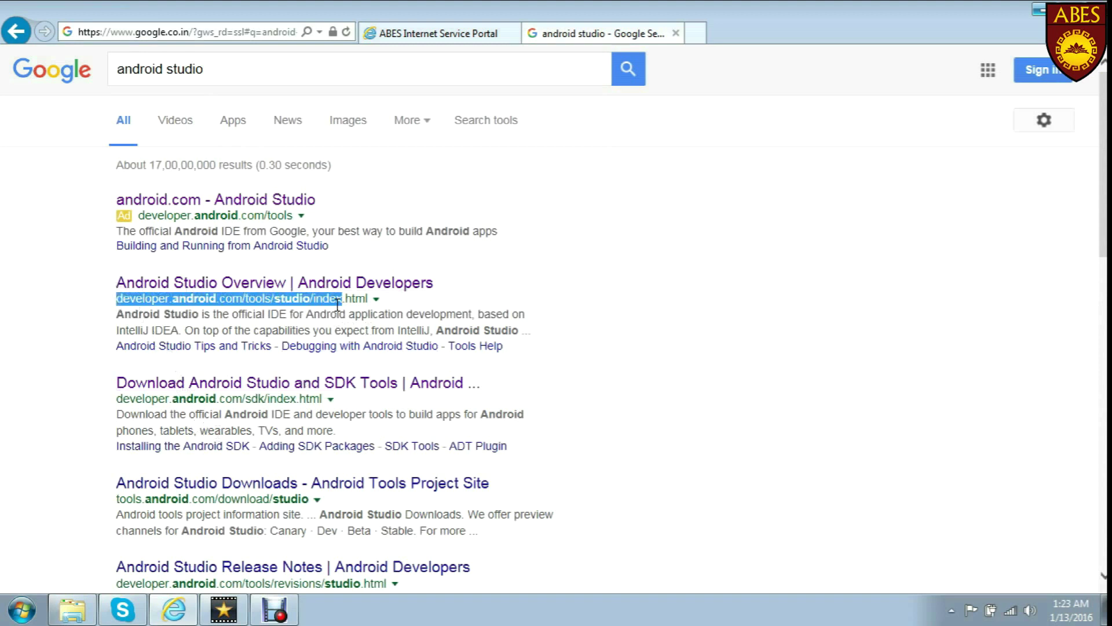
On Android Developers, accept the terms and start the Android Studio for Windows download
left_click(293, 290)
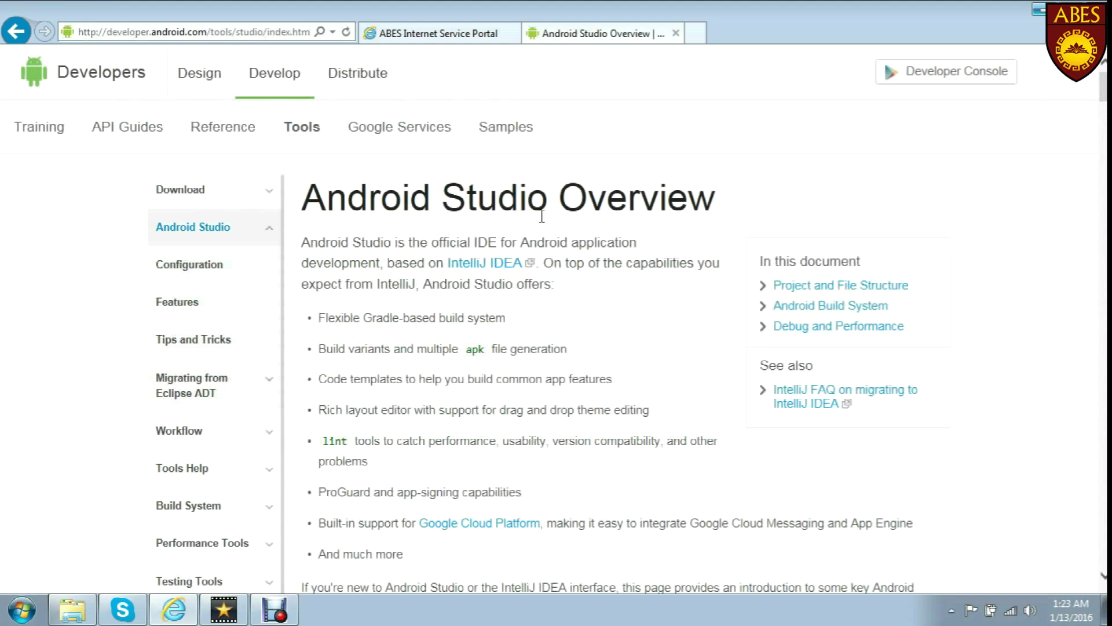
left_click(192, 199)
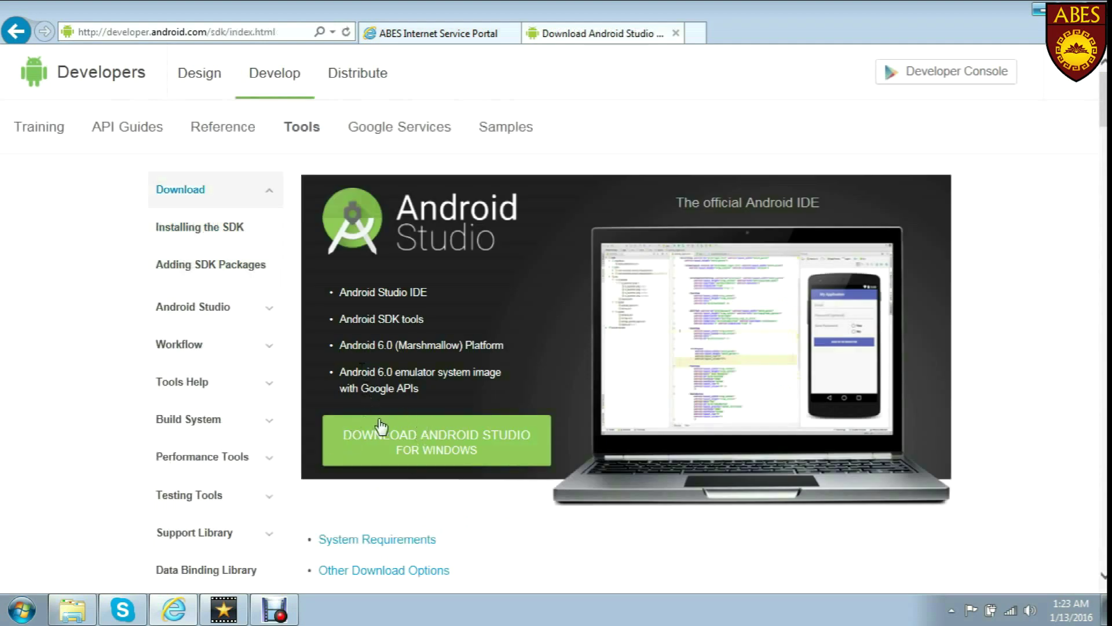
left_click(452, 445)
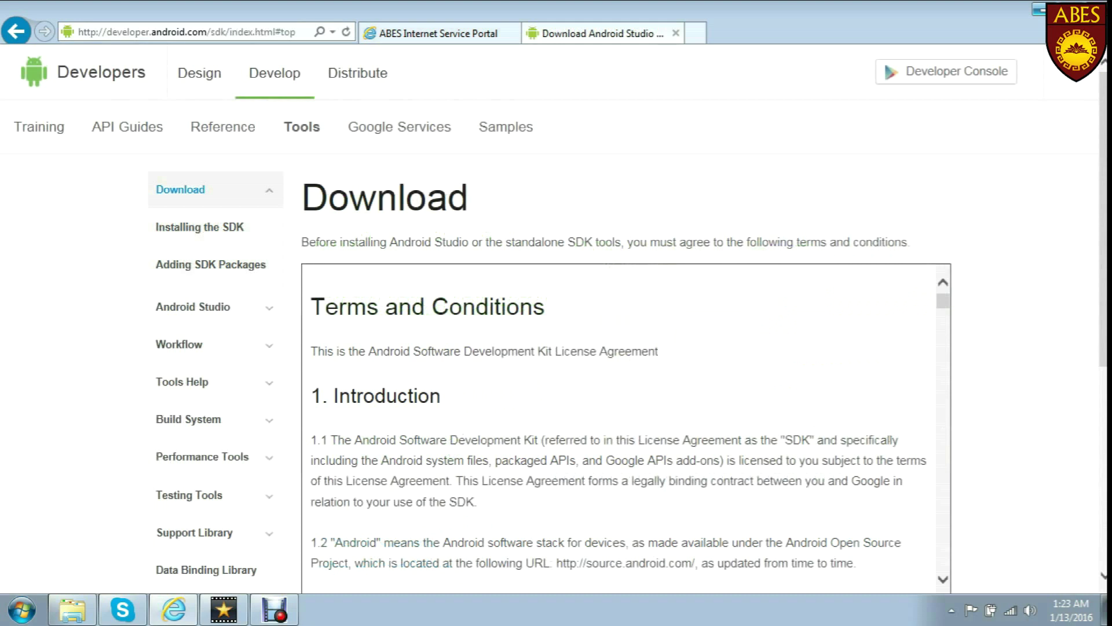
left_click_drag(1104, 296, 1103, 397)
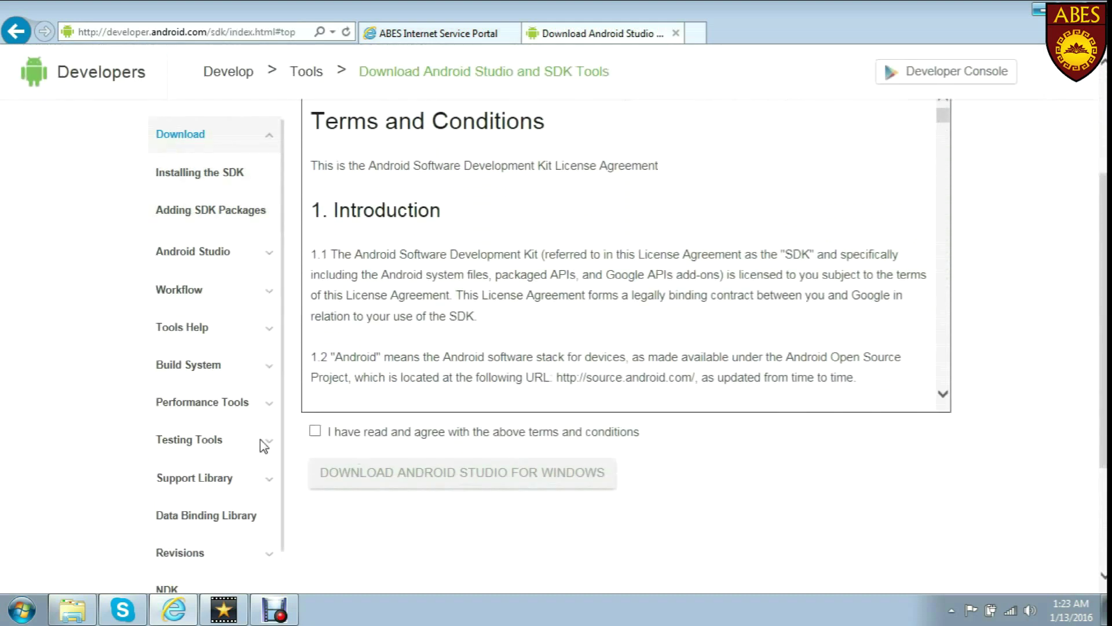
left_click(341, 438)
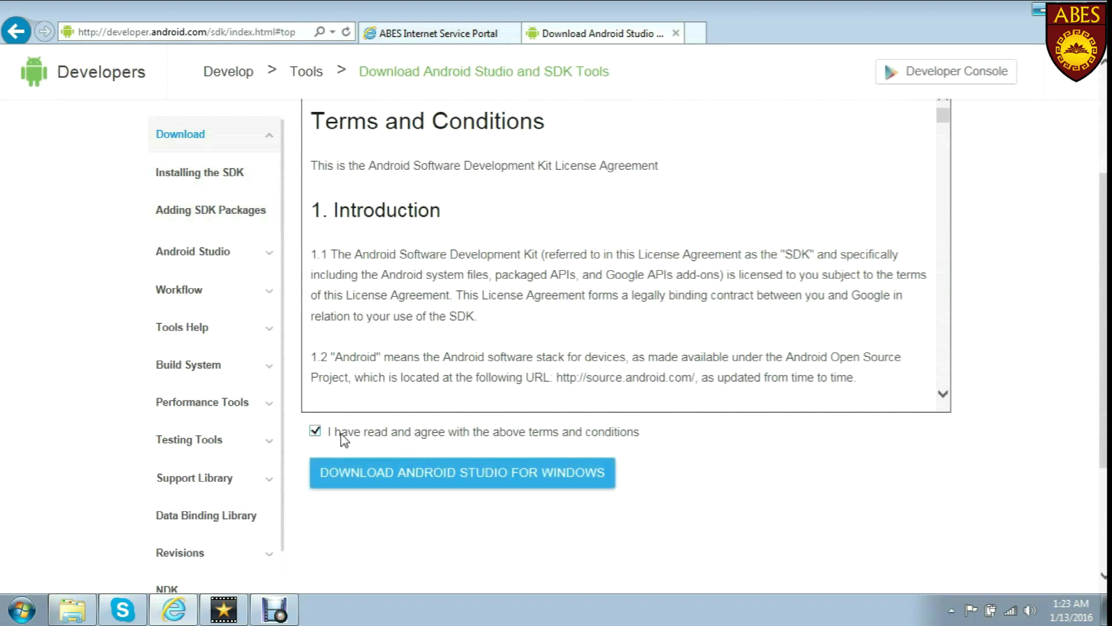
left_click(388, 481)
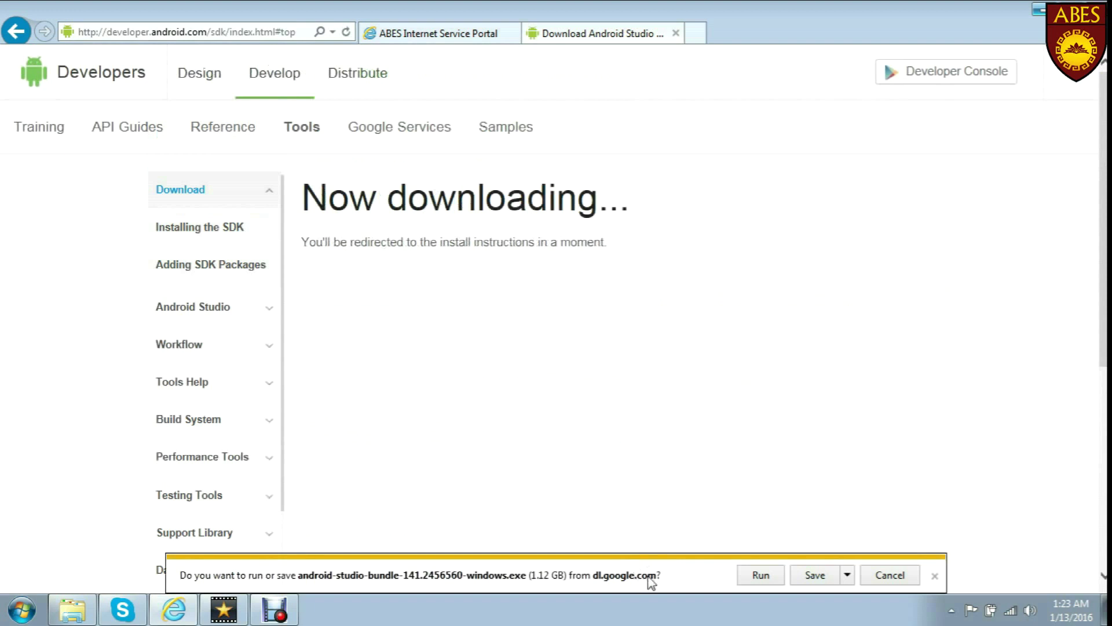
Choose Run for the bundle download and watch its progress in View downloads
left_click(760, 578)
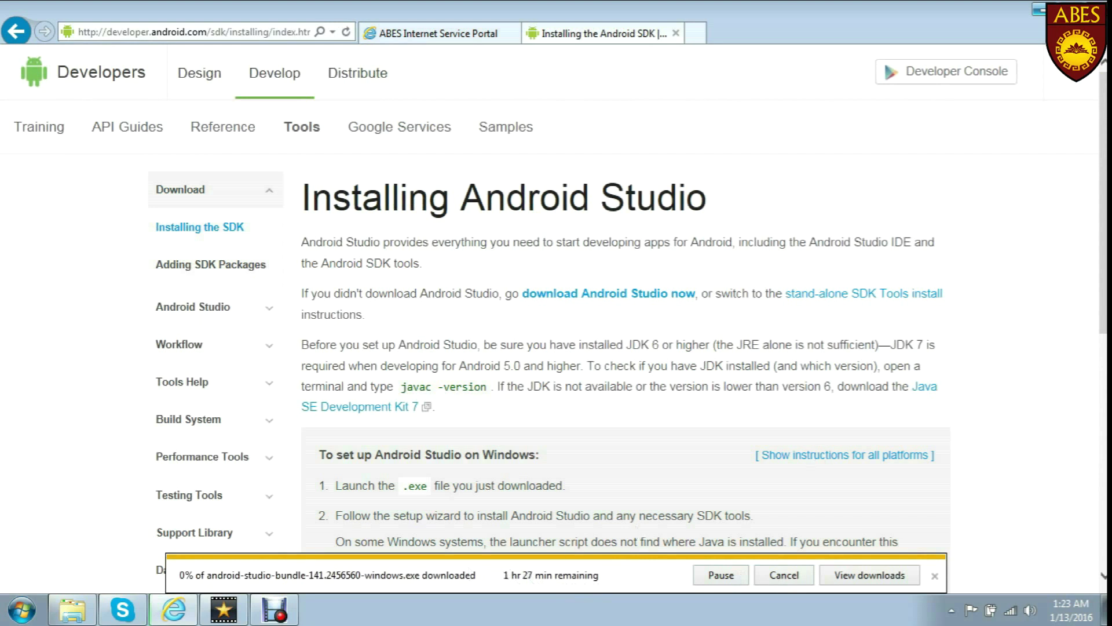
left_click(1091, 33)
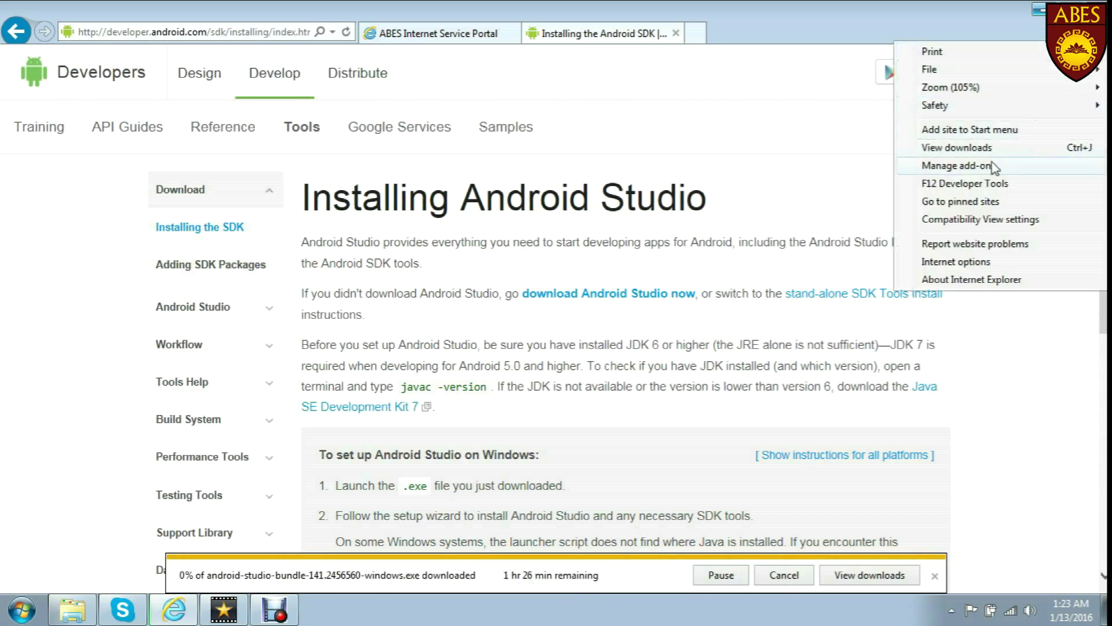
left_click(987, 148)
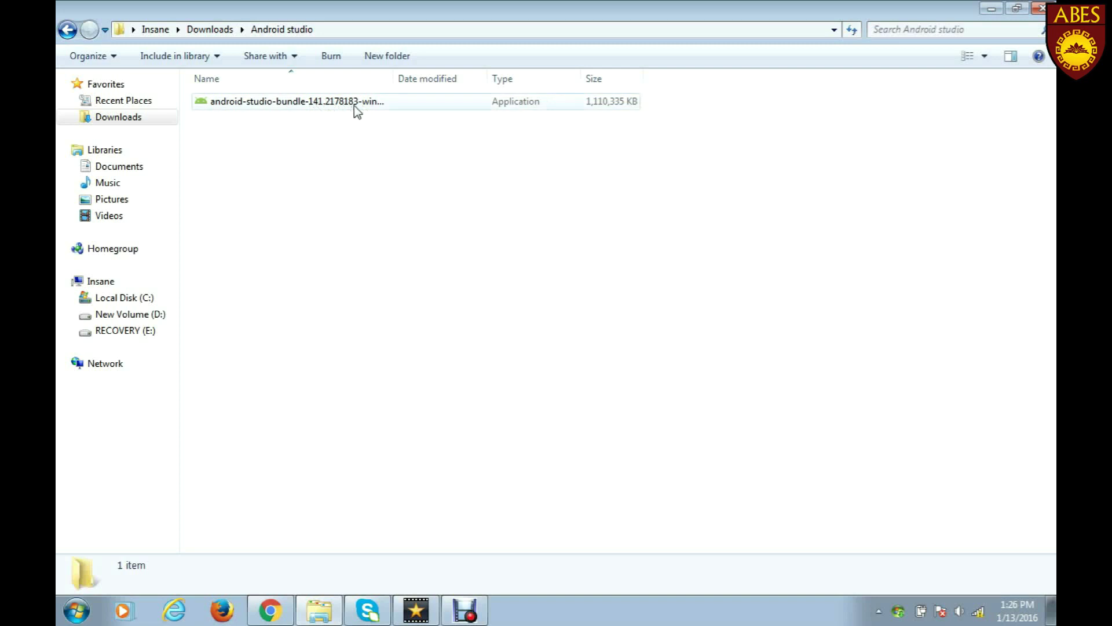
Launch the downloaded android-studio-bundle installer from the Downloads folder
left_click(353, 104)
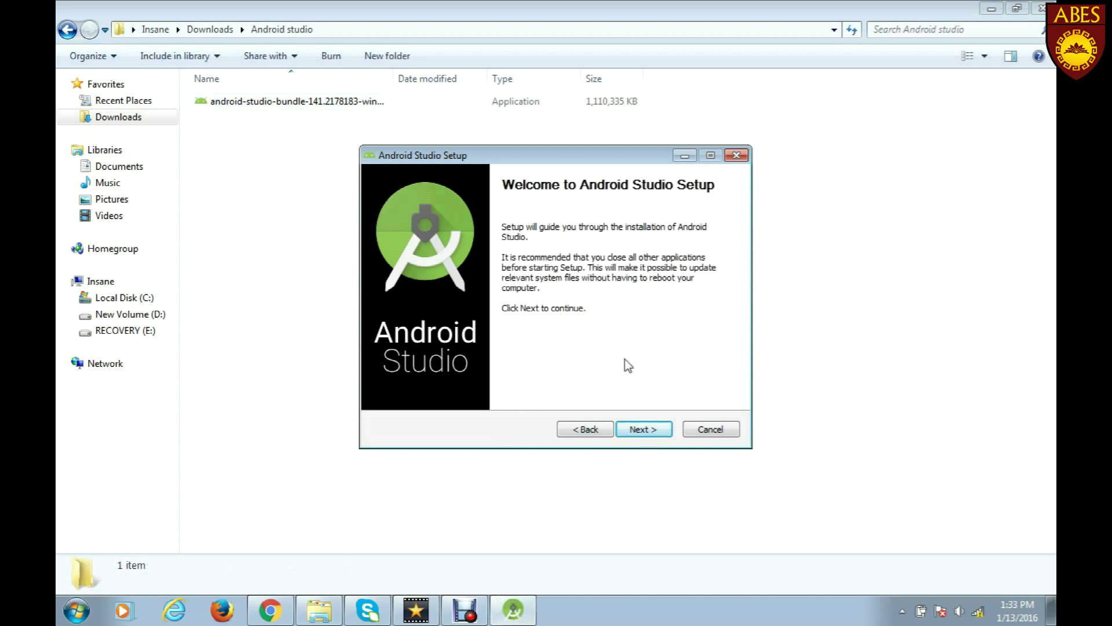
Install Android Studio, SDK and Virtual Device with the license agreed and default locations kept
left_click(642, 436)
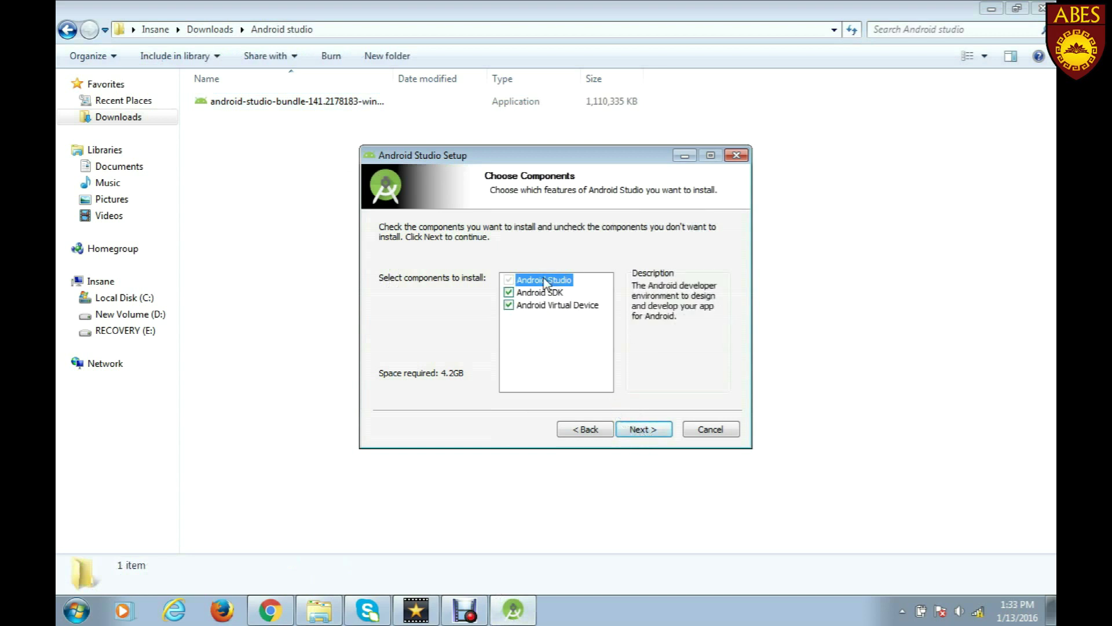
left_click(645, 429)
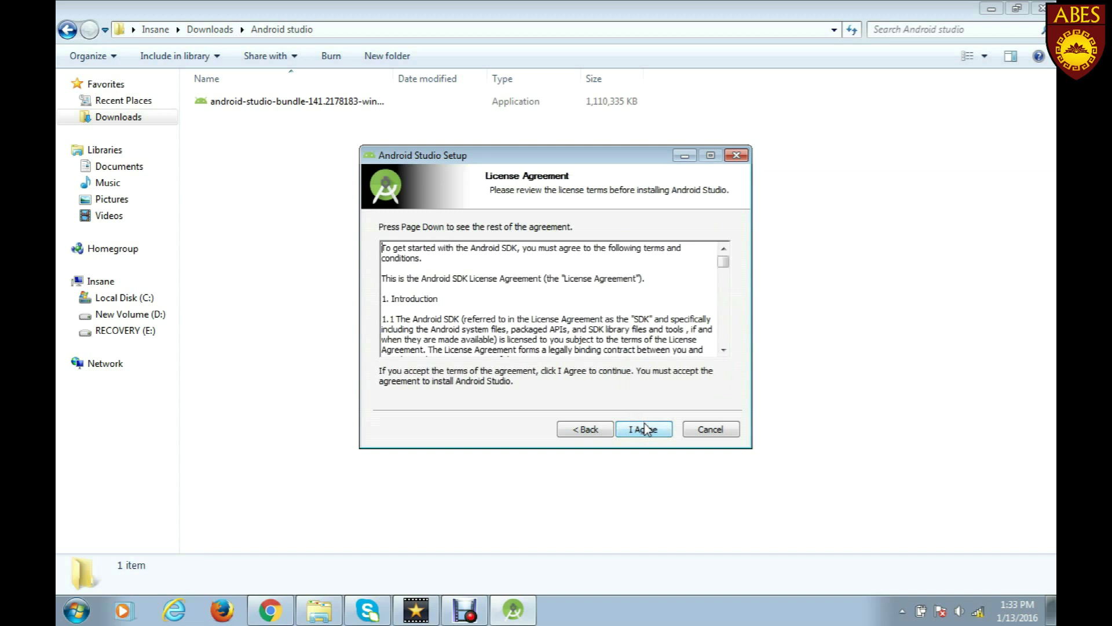
left_click(646, 429)
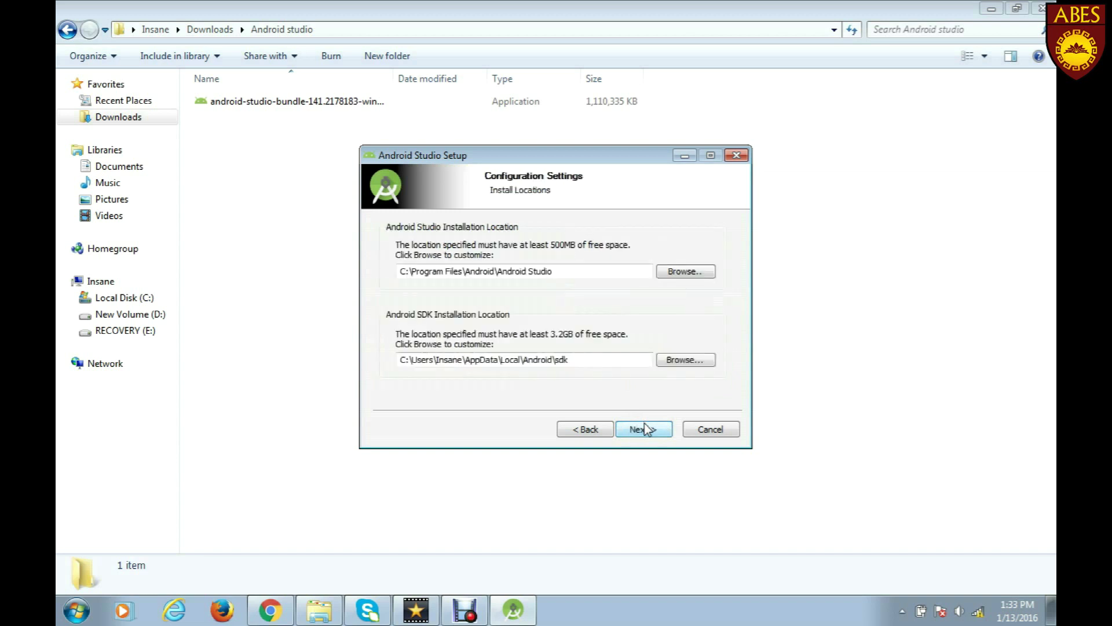
left_click(642, 440)
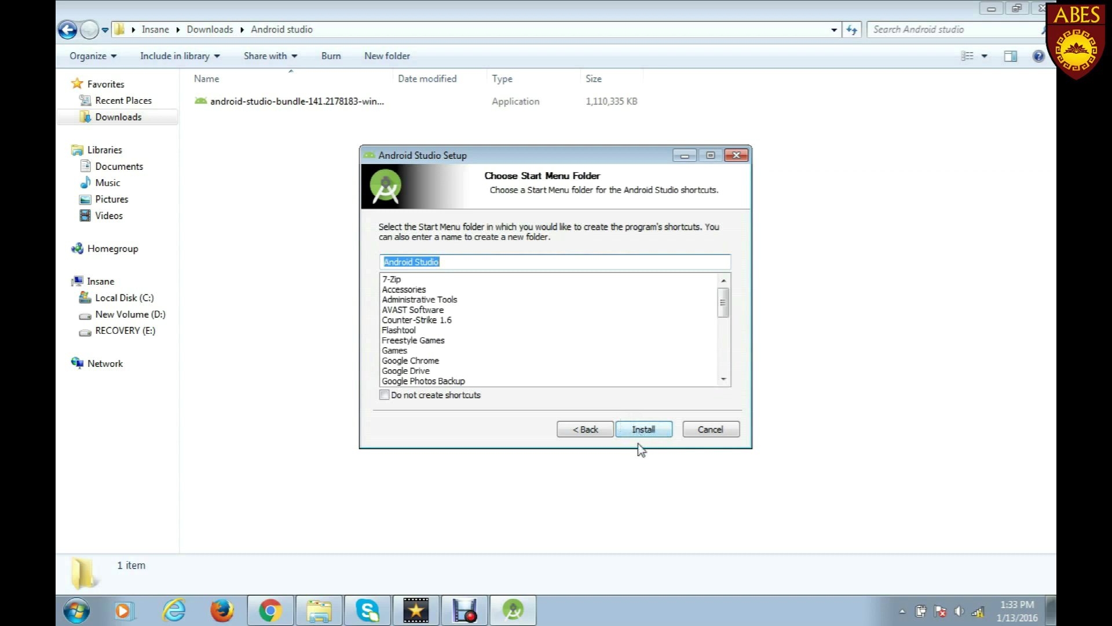
left_click(641, 431)
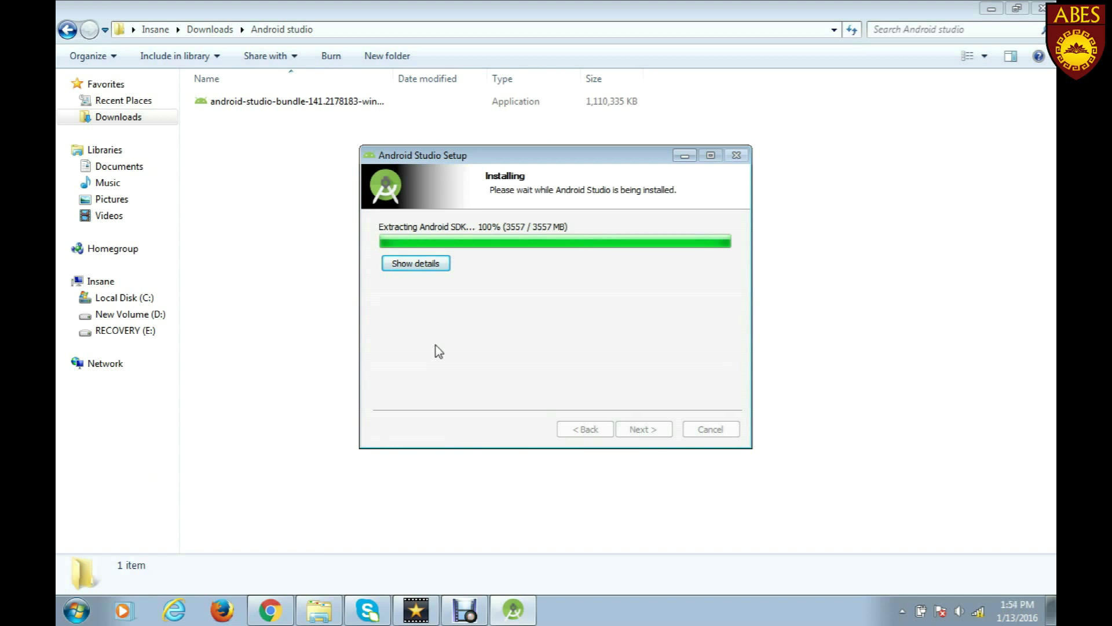
Finish the installer, launch Android Studio and start fresh without importing previous settings
left_click(643, 429)
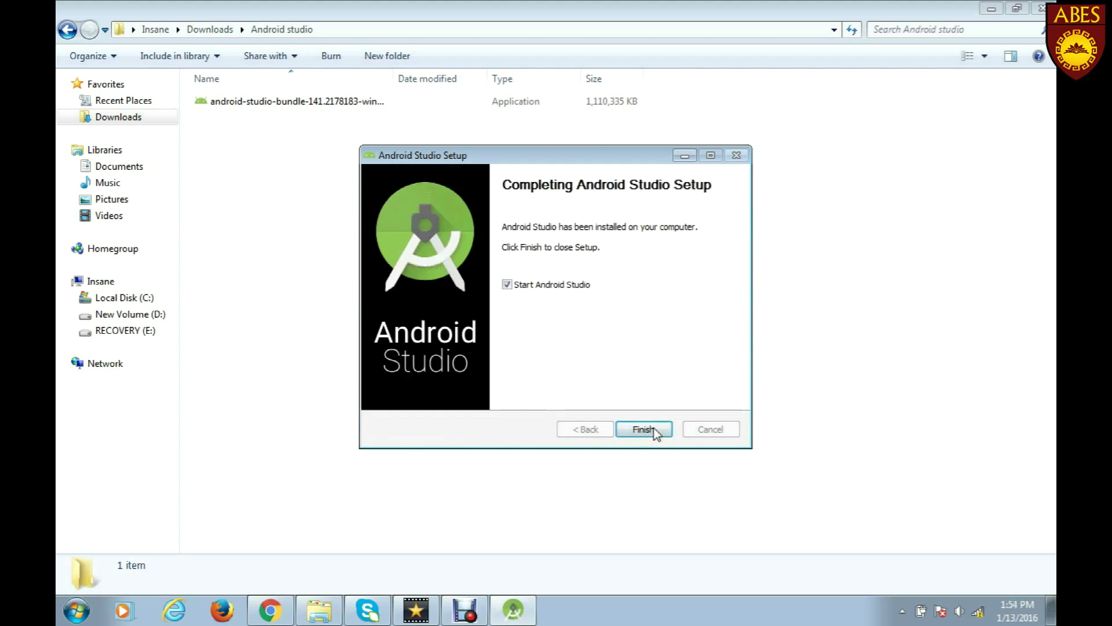
left_click(644, 430)
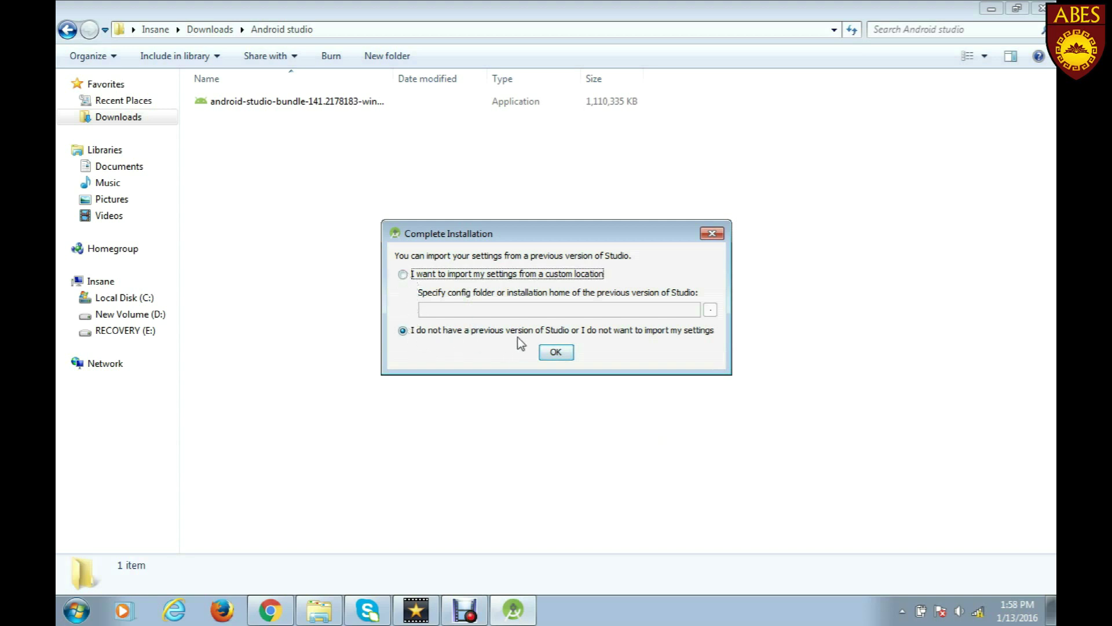
left_click(557, 353)
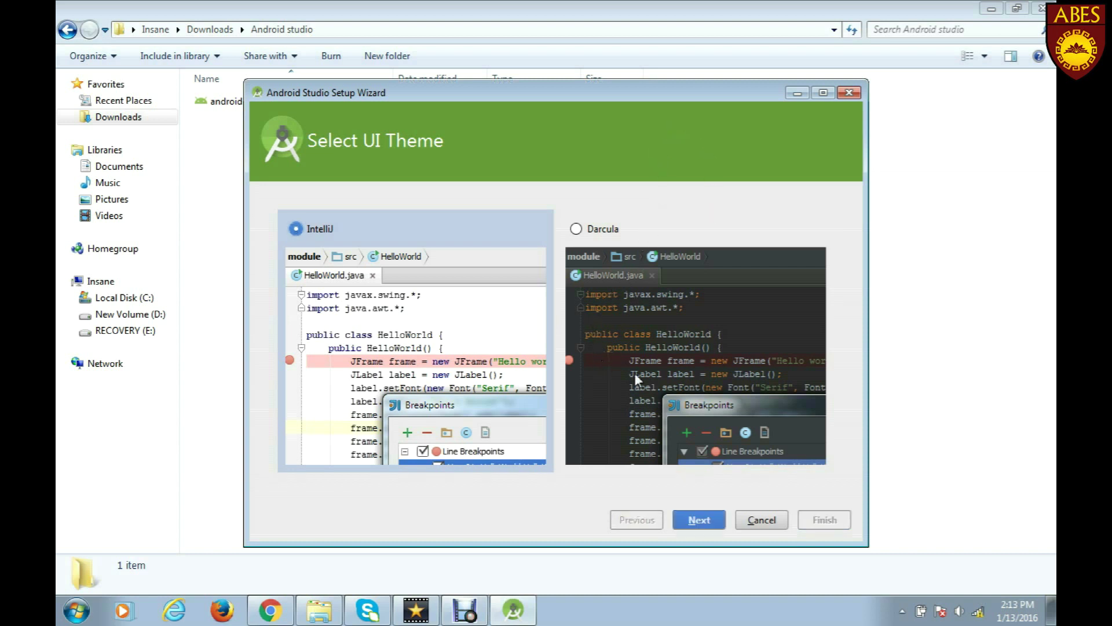
Keep the IntelliJ theme and finish the setup wizard once components have downloaded
left_click(701, 522)
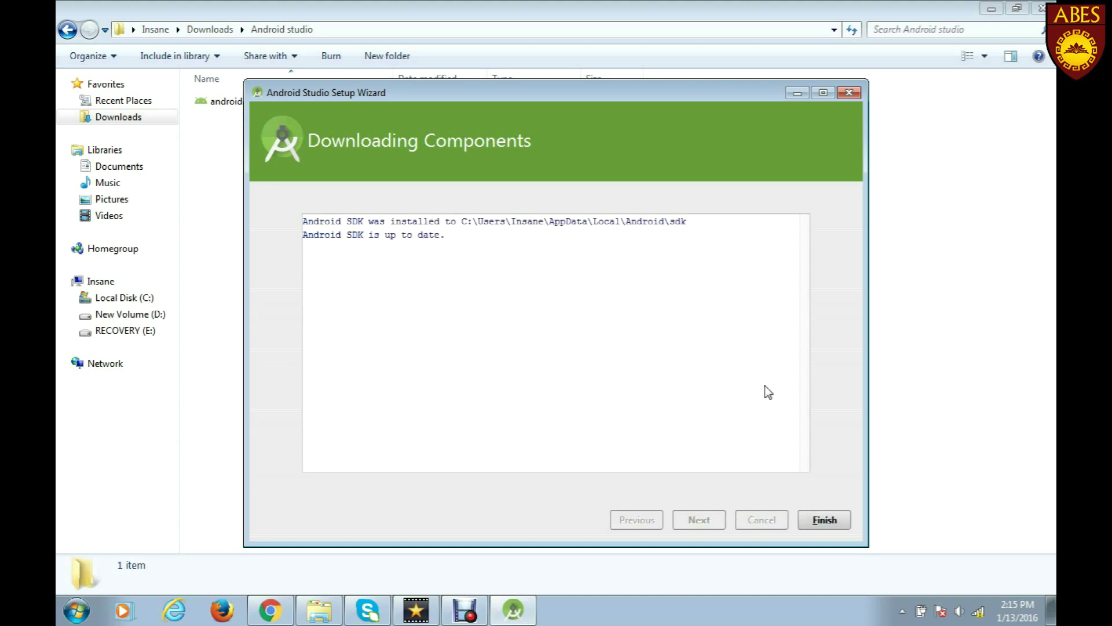
left_click(823, 523)
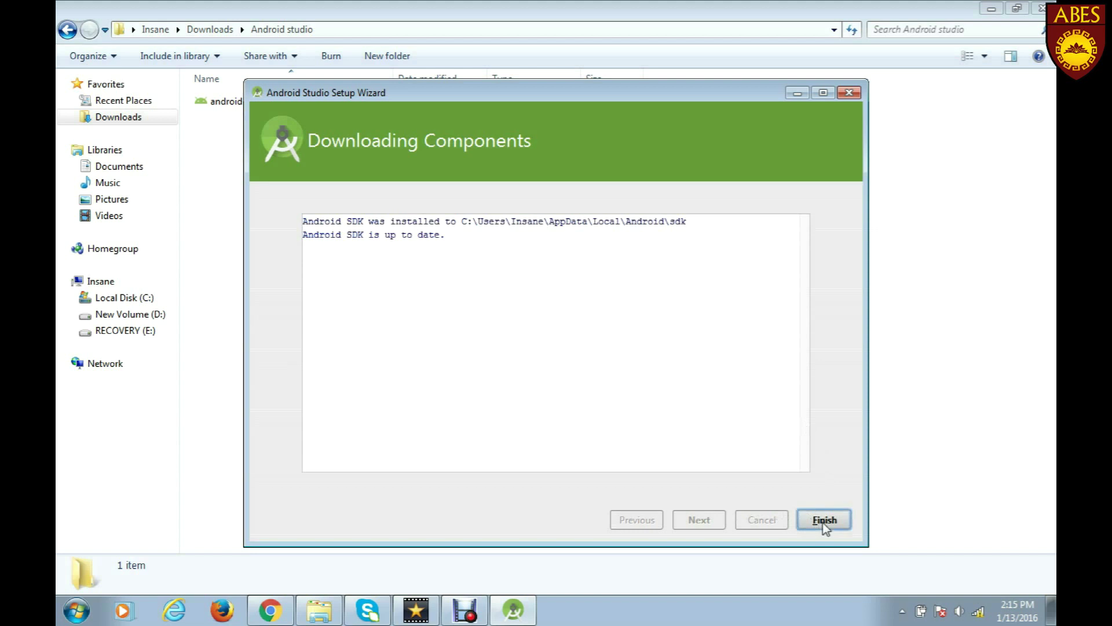